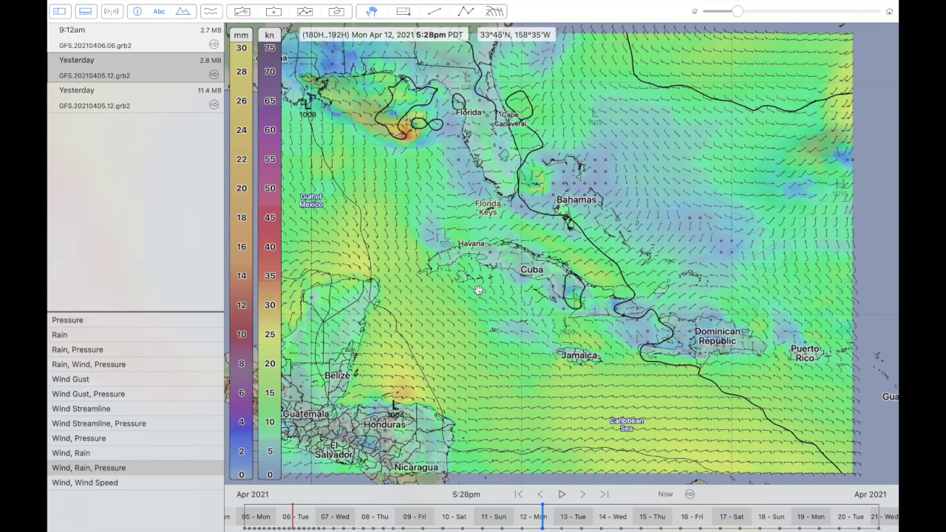
Zoom the forecast map in and out over the Gulf region.
{"action": "mouse_move", "coordinate": [510, 266]}
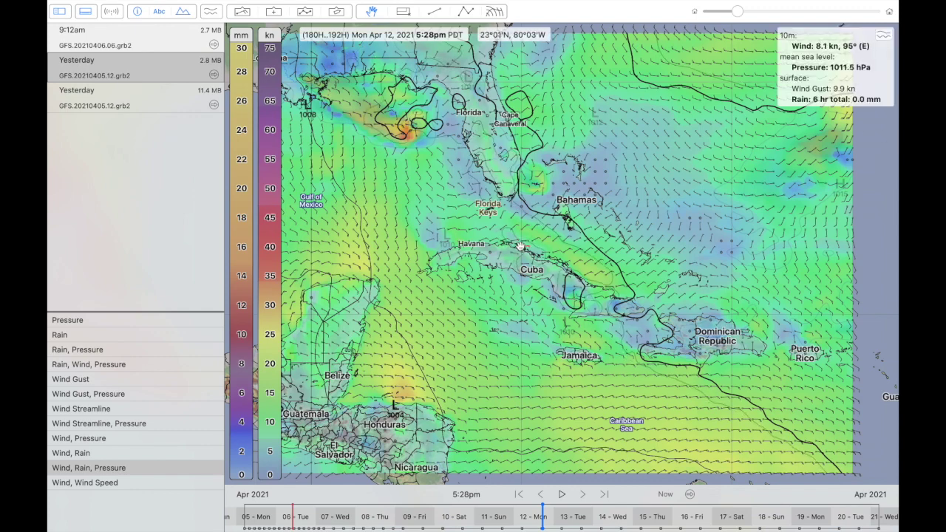
{"action": "scroll", "coordinate": [520, 246], "scroll_direction": "down", "scroll_amount": 2}
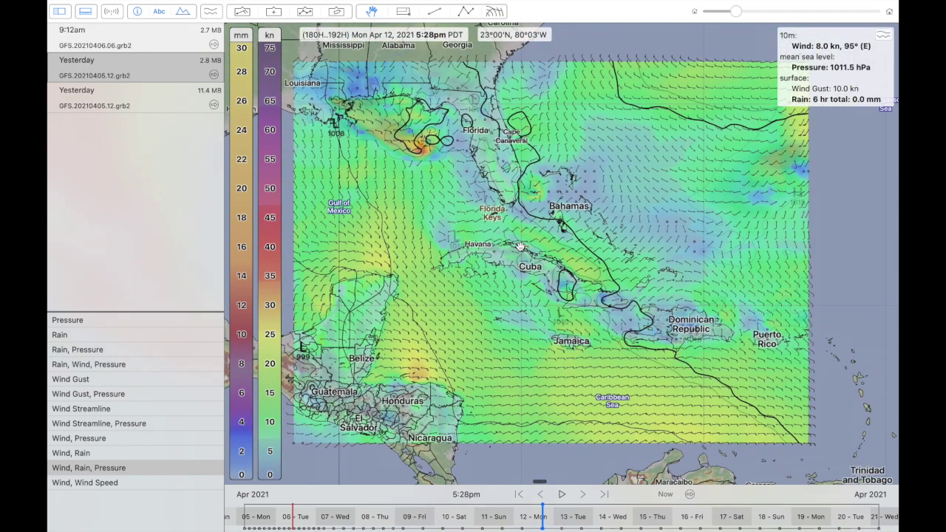
{"action": "scroll", "coordinate": [520, 246], "scroll_direction": "up", "scroll_amount": 3}
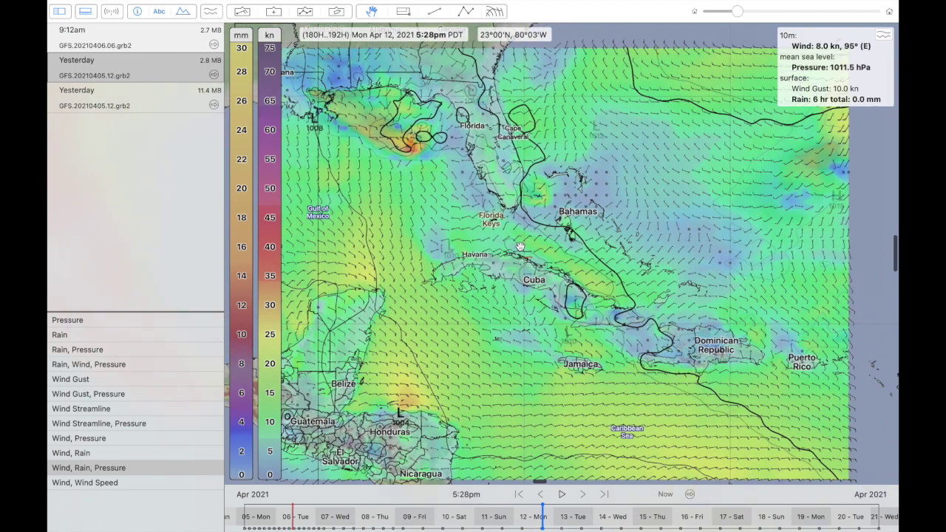
{"action": "scroll", "coordinate": [520, 246], "scroll_direction": "down", "scroll_amount": 1}
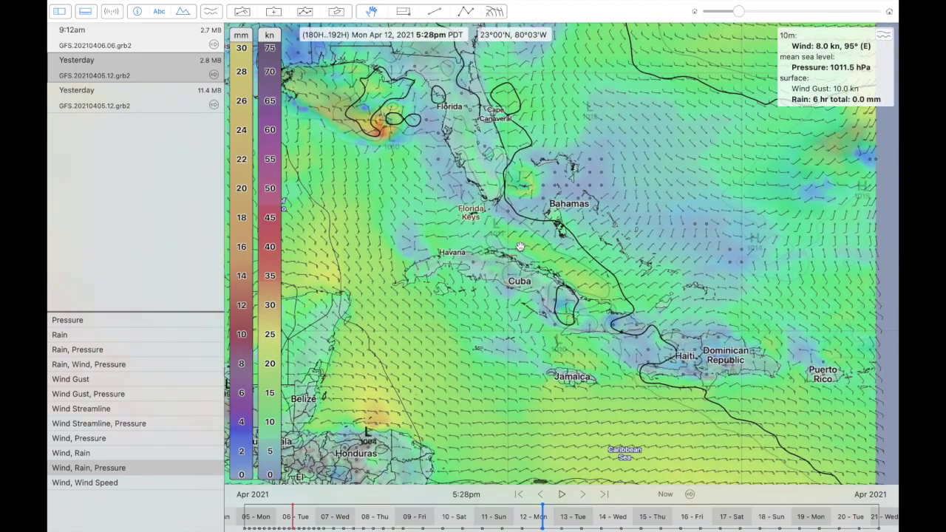
{"action": "scroll", "coordinate": [502, 253], "scroll_direction": "up", "scroll_amount": 2}
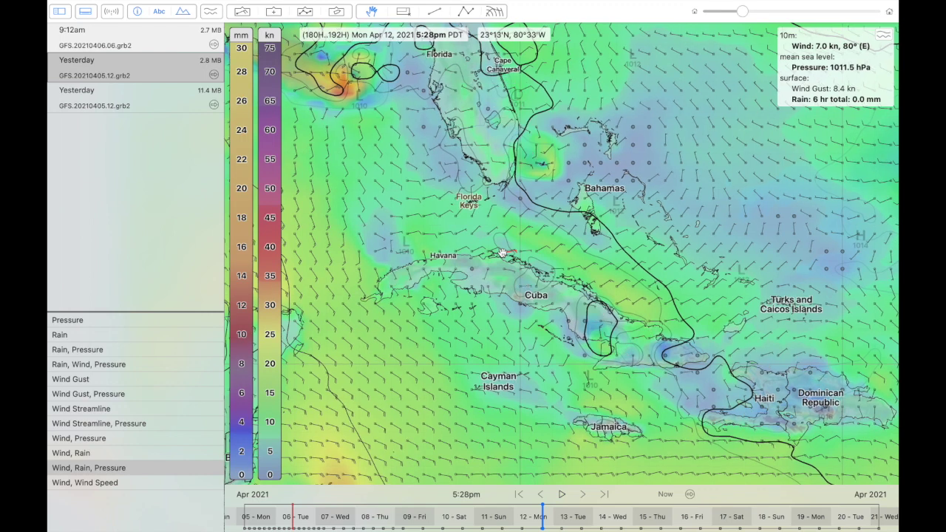
Zoom in and pan so Cuba, the Florida Keys and the Bahamas fill the view.
{"action": "scroll", "coordinate": [502, 252], "scroll_direction": "right", "scroll_amount": 1}
{"action": "scroll", "coordinate": [502, 253], "scroll_direction": "up", "scroll_amount": 1}
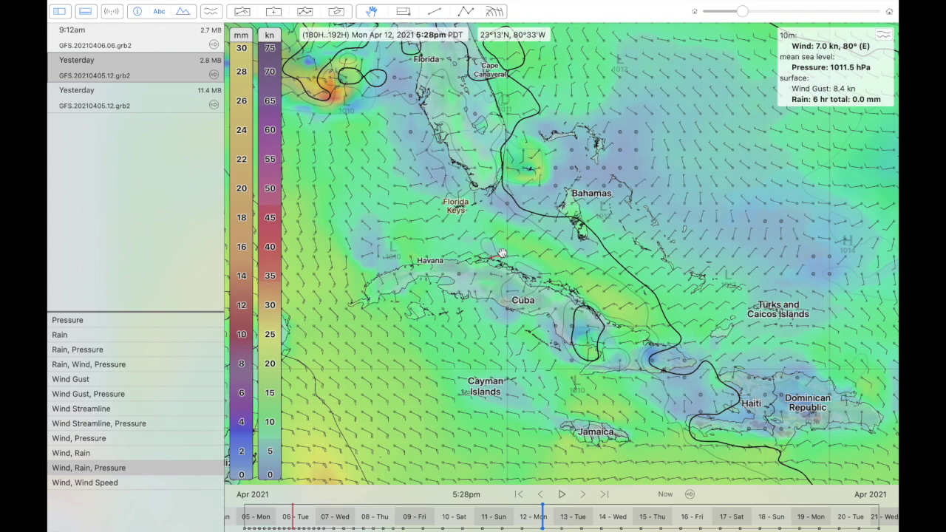
{"action": "scroll", "coordinate": [507, 255], "scroll_direction": "up", "scroll_amount": 3}
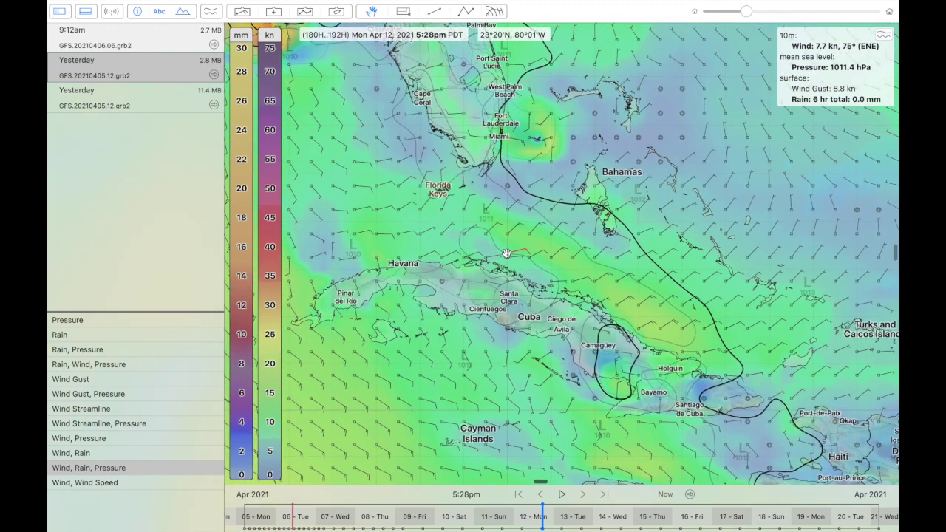
{"action": "scroll", "coordinate": [506, 254], "scroll_direction": "right", "scroll_amount": 3}
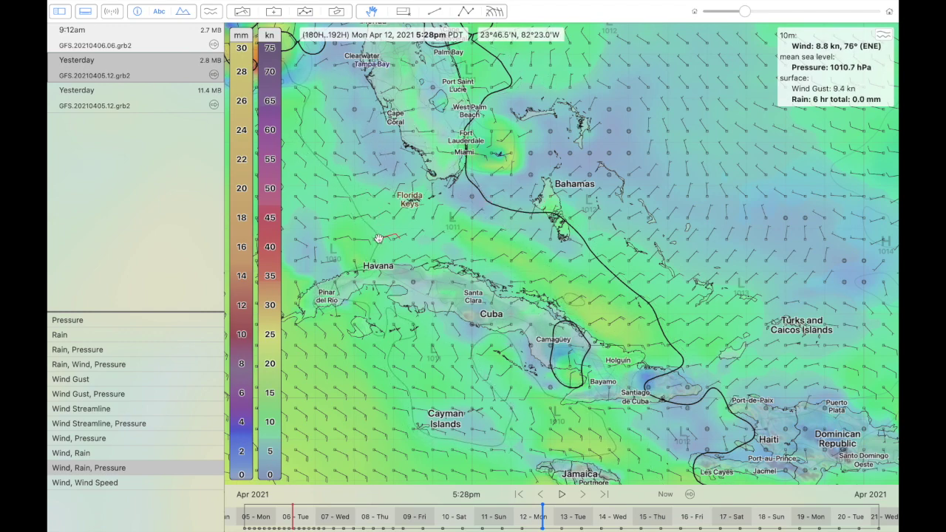
{"action": "scroll", "coordinate": [378, 238], "scroll_direction": "up", "scroll_amount": 3}
{"action": "scroll", "coordinate": [427, 236], "scroll_direction": "right", "scroll_amount": 2}
{"action": "scroll", "coordinate": [427, 237], "scroll_direction": "down", "scroll_amount": 1}
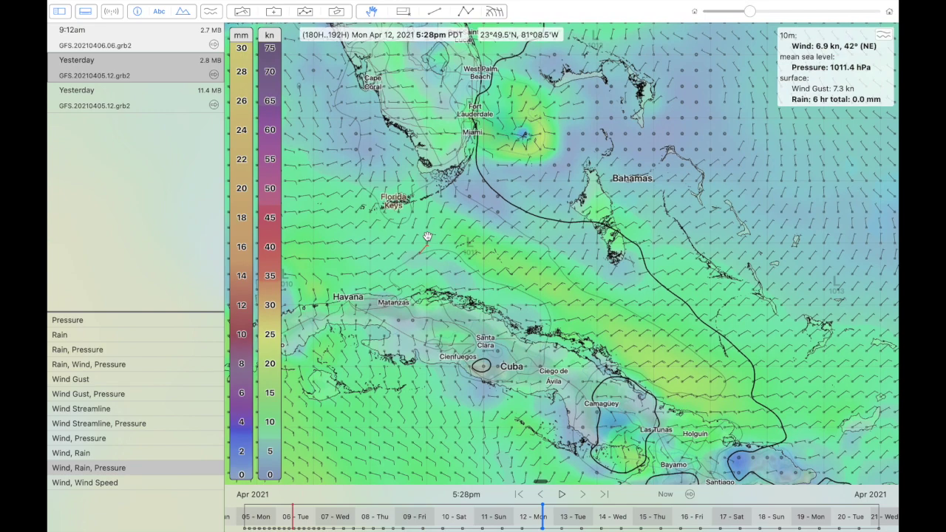
{"action": "scroll", "coordinate": [427, 236], "scroll_direction": "right", "scroll_amount": 4}
{"action": "scroll", "coordinate": [427, 236], "scroll_direction": "down", "scroll_amount": 1}
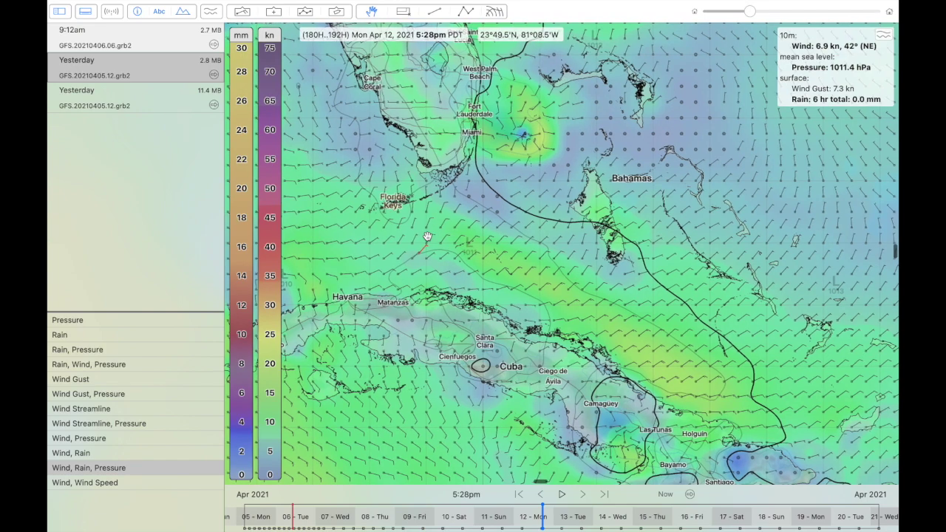
{"action": "scroll", "coordinate": [427, 237], "scroll_direction": "left", "scroll_amount": 3}
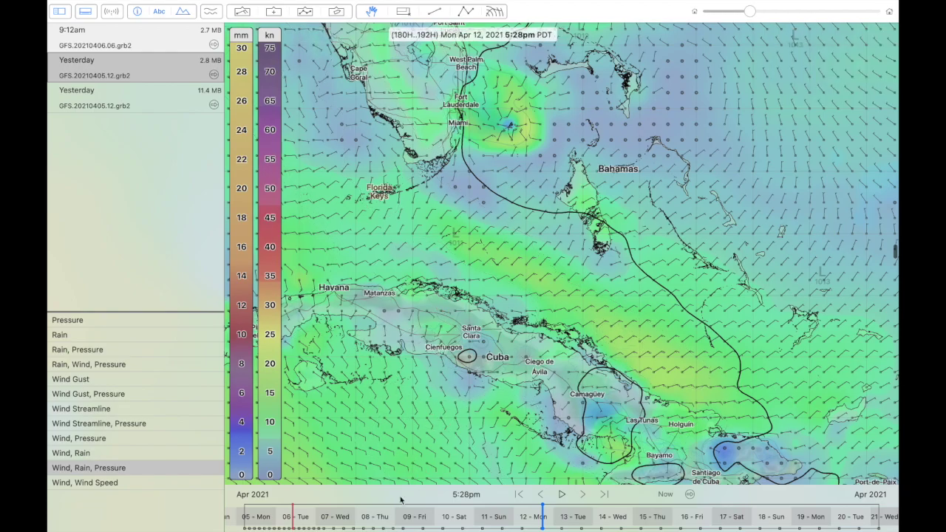
Move the forecast back to Thursday Apr 08 and show the Rain style set.
{"action": "left_click_drag", "start_coordinate": [402, 512], "coordinate": [331, 522]}
{"action": "left_click", "coordinate": [152, 336]}
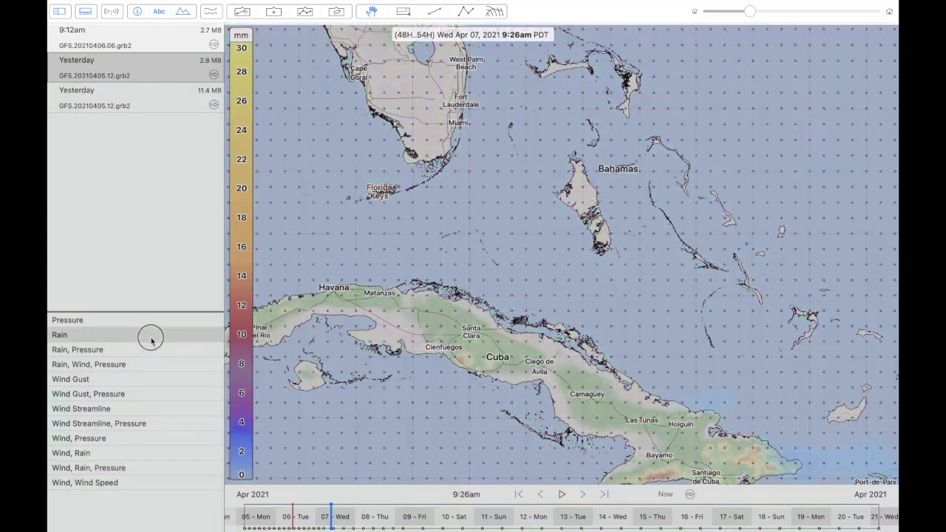
{"action": "left_click", "coordinate": [350, 517]}
{"action": "mouse_move", "coordinate": [350, 518]}
{"action": "left_mouse_down"}
{"action": "mouse_move", "coordinate": [459, 522]}
{"action": "mouse_move", "coordinate": [351, 521]}
{"action": "left_mouse_up"}
Switch to the Wind, Rain, Pressure style set and set the time to Thu Apr 08 1:39am.
{"action": "left_click", "coordinate": [149, 468]}
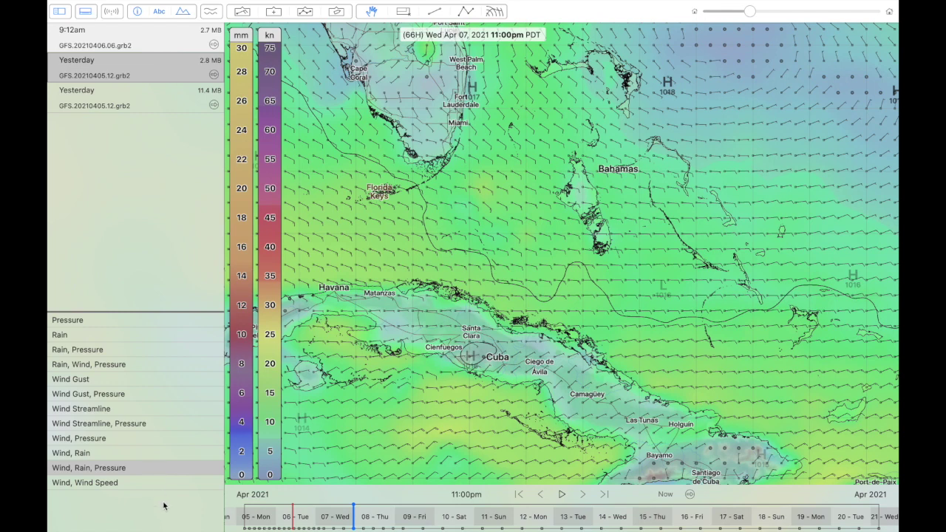
{"action": "left_click", "coordinate": [357, 518]}
{"action": "left_click_drag", "start_coordinate": [357, 517], "coordinate": [359, 517]}
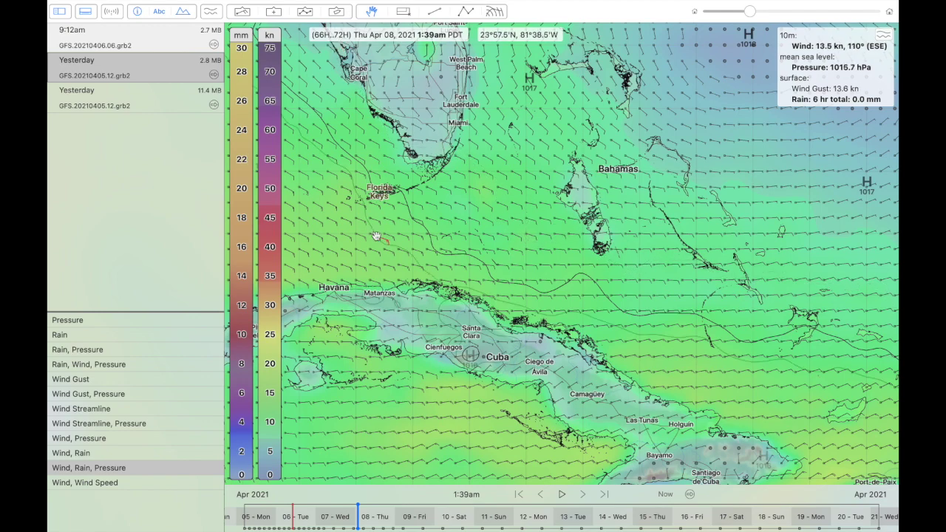
Step the forecast back and forth with the arrow keys, ending at Wed Apr 07 11:00am (54H).
{"action": "key", "text": "Left"}
{"action": "key", "text": "Left"}
{"action": "key", "text": "Right"}
{"action": "key", "text": "Right"}
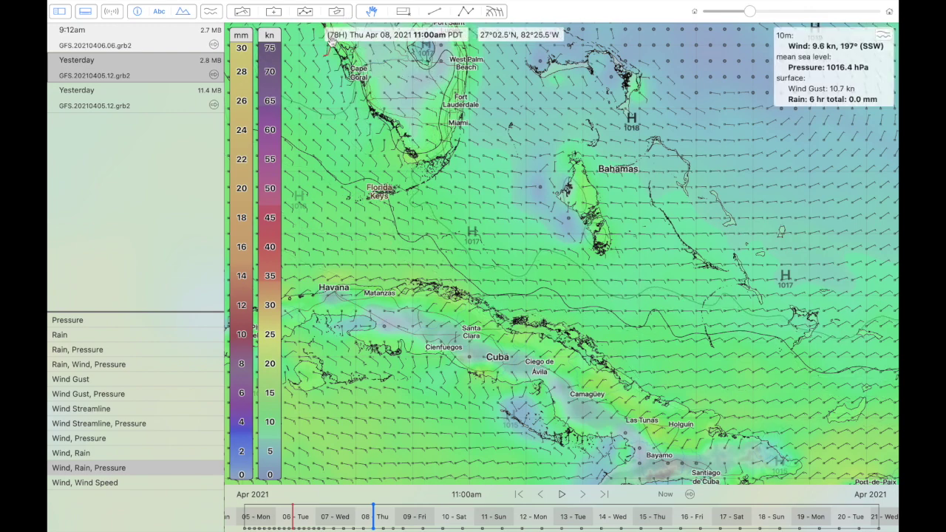
{"action": "key", "text": "Left"}
{"action": "key", "text": "Left"}
{"action": "key", "text": "Left"}
{"action": "key", "text": "Left"}
{"action": "key", "text": "Left"}
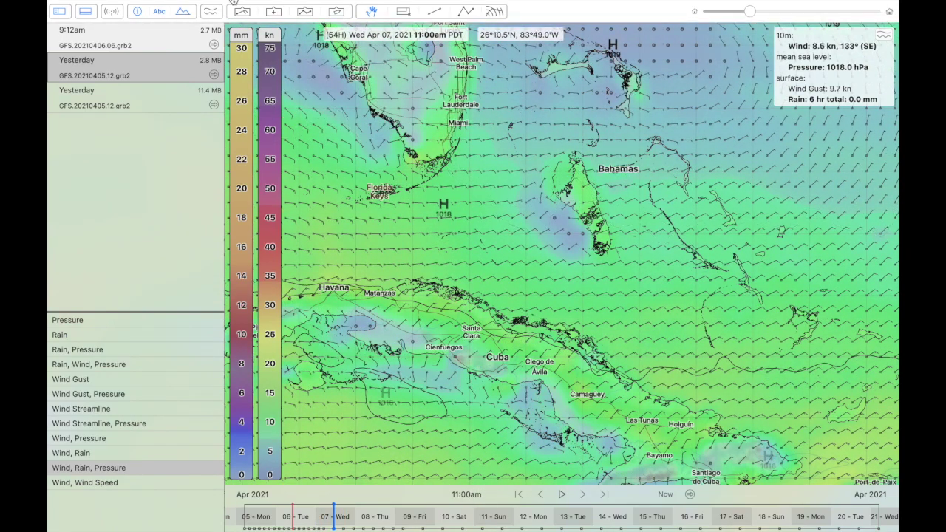
Look through the View and Time menus without choosing anything.
{"action": "mouse_move", "coordinate": [236, 4]}
{"action": "left_click", "coordinate": [188, 6]}
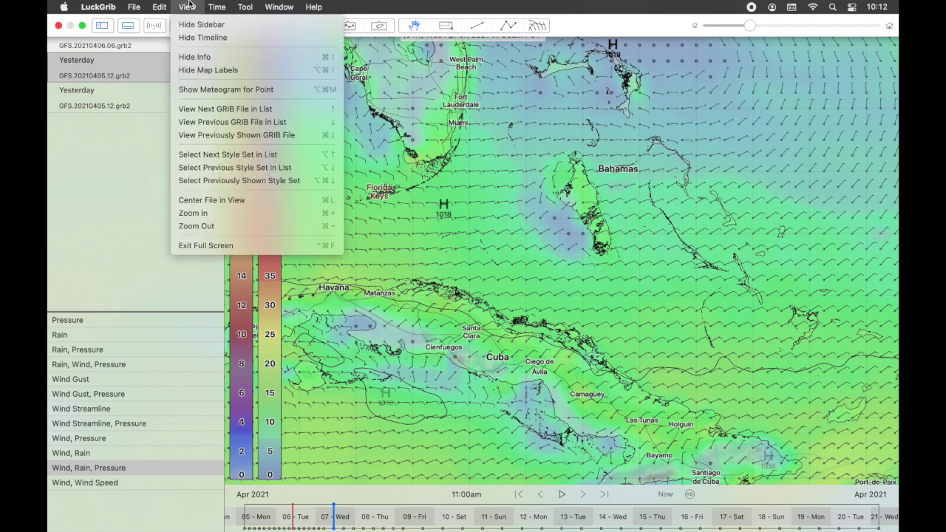
{"action": "mouse_move", "coordinate": [217, 4]}
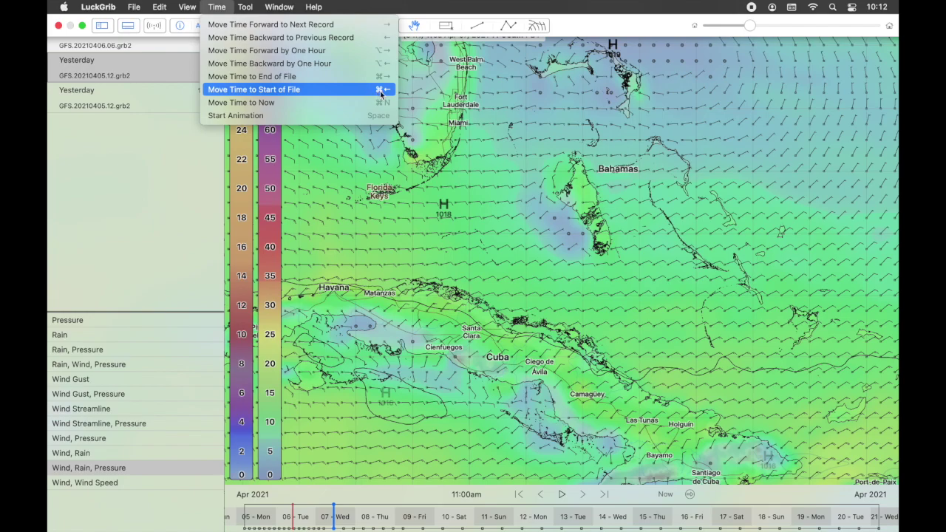
{"action": "left_click", "coordinate": [368, 164]}
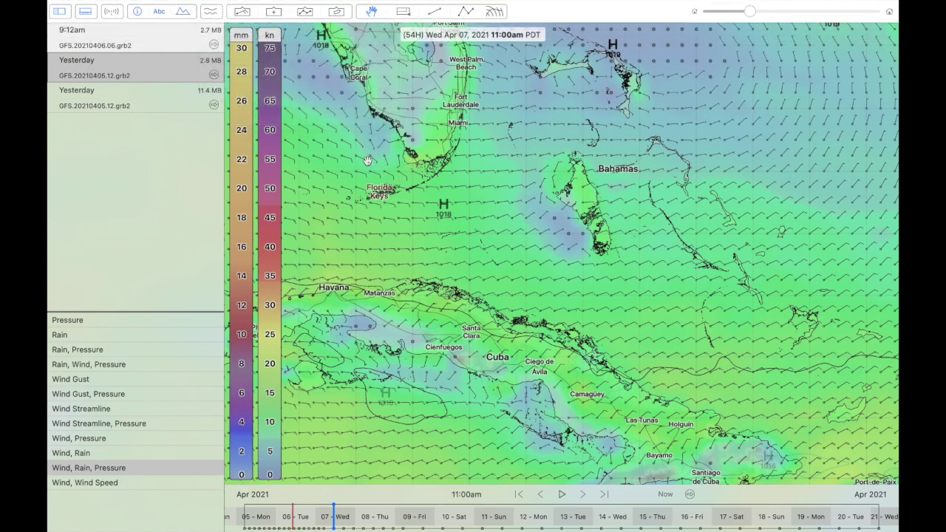
Jump to the file start and play the animation, stopping at Mon Apr 05 2:00pm (9H).
{"action": "key", "text": "Home"}
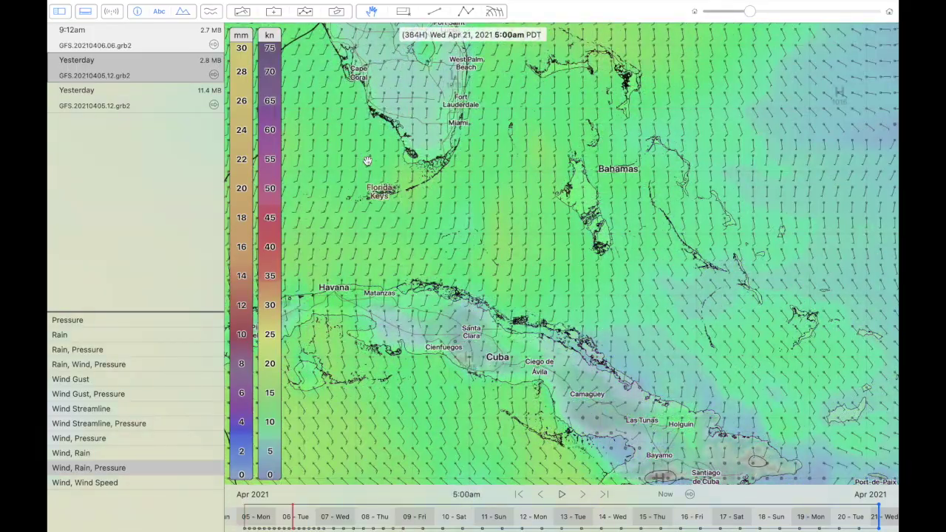
{"action": "key", "text": "space"}
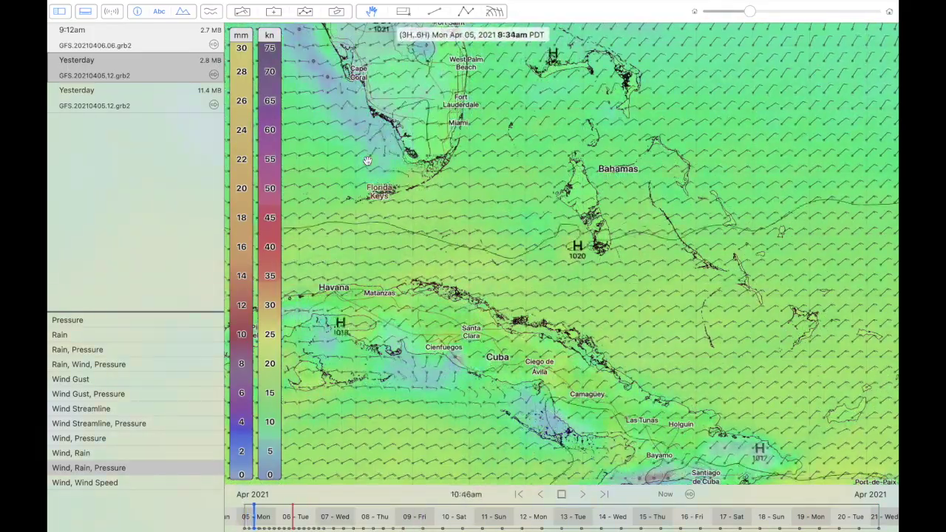
{"action": "key", "text": "space"}
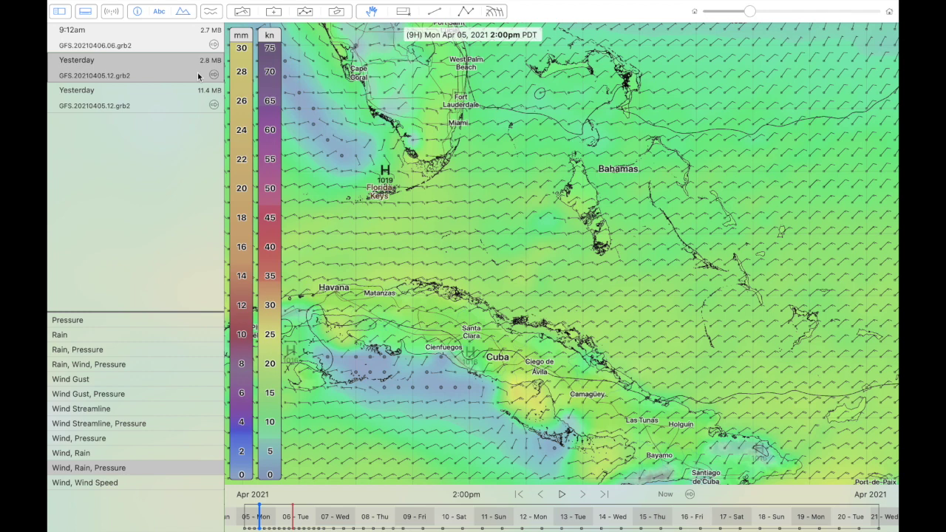
Open Preferences and browse the General, Units, Draw Settings, Download and Routing pages, ending on Units.
{"action": "left_click", "coordinate": [105, 4]}
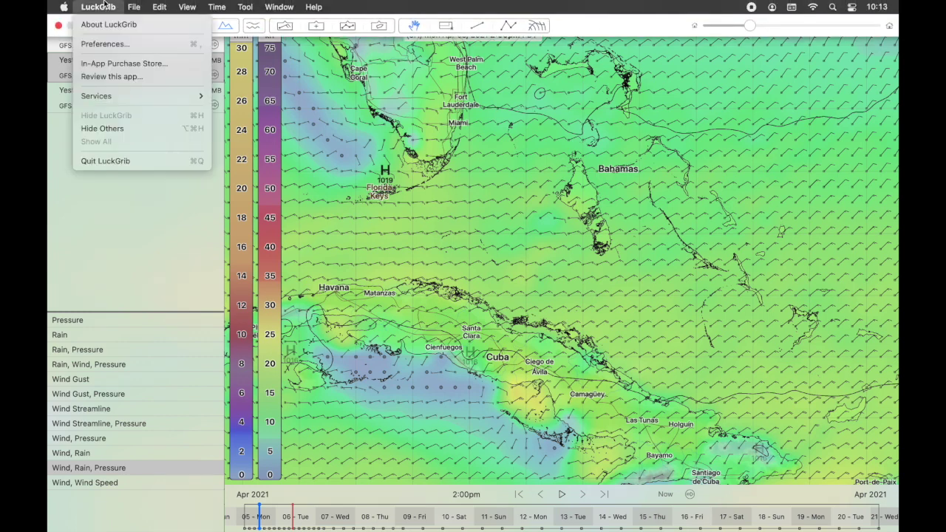
{"action": "left_click", "coordinate": [111, 43]}
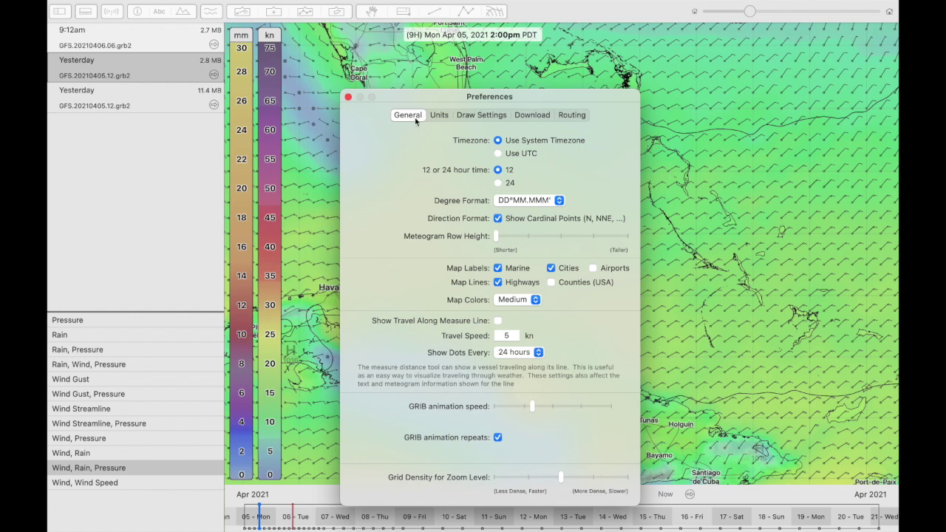
{"action": "left_click", "coordinate": [439, 115]}
{"action": "left_click", "coordinate": [478, 115]}
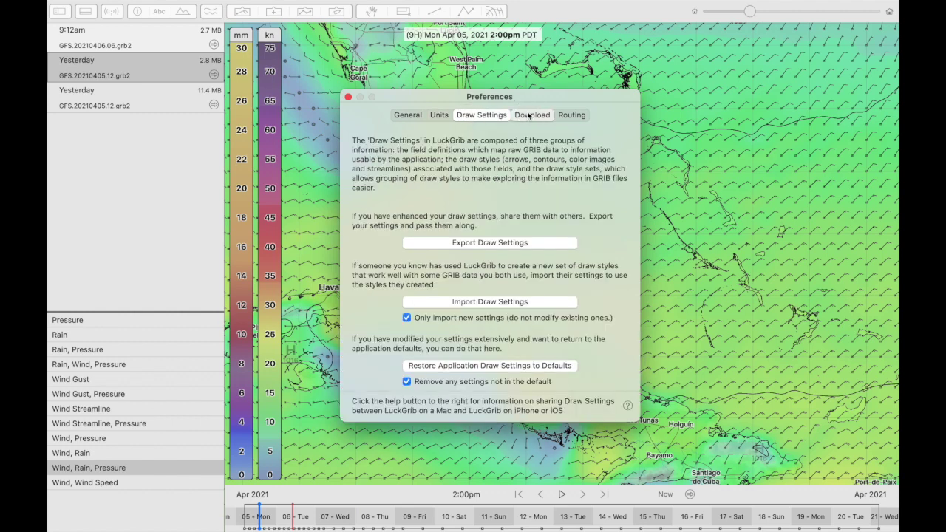
{"action": "left_click", "coordinate": [530, 115]}
{"action": "left_click", "coordinate": [572, 115]}
{"action": "left_click", "coordinate": [407, 116]}
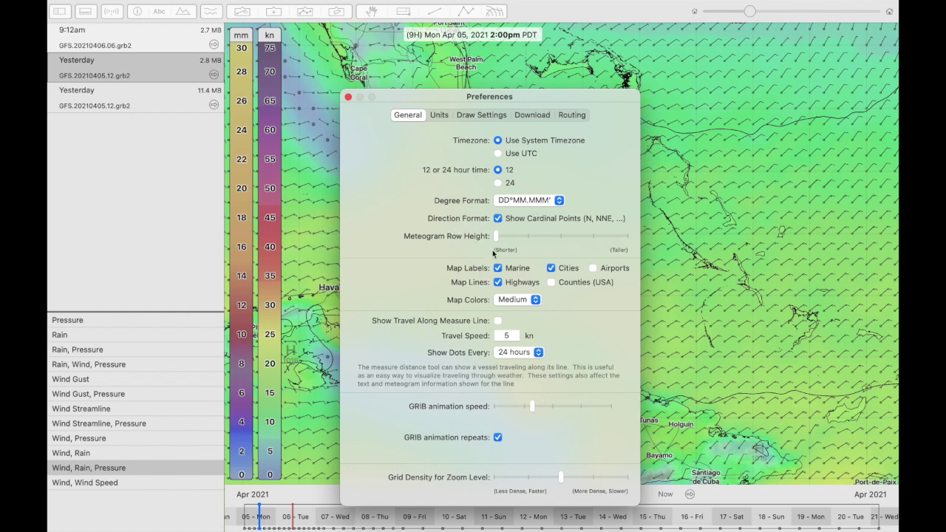
{"action": "left_click", "coordinate": [439, 115]}
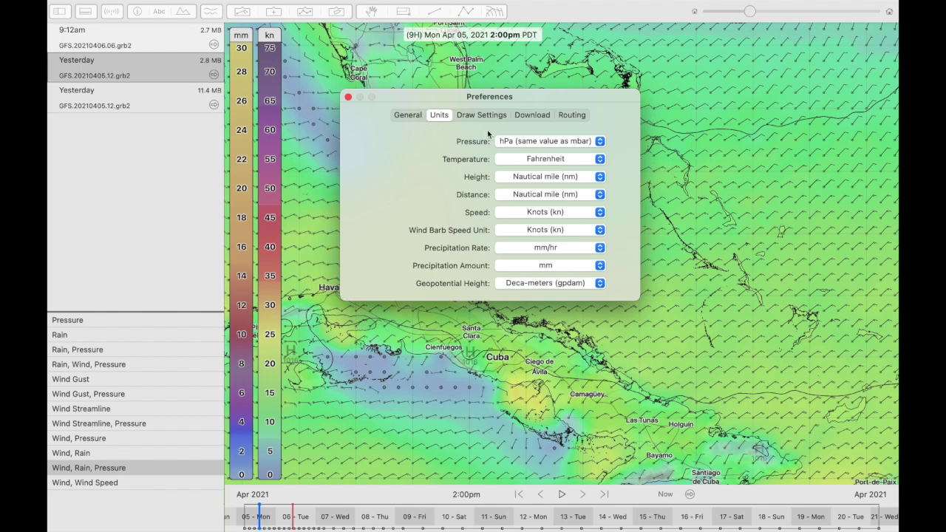
Keep speed in Knots and distance in Nautical mile, then view the Download preferences.
{"action": "left_click", "coordinate": [516, 213]}
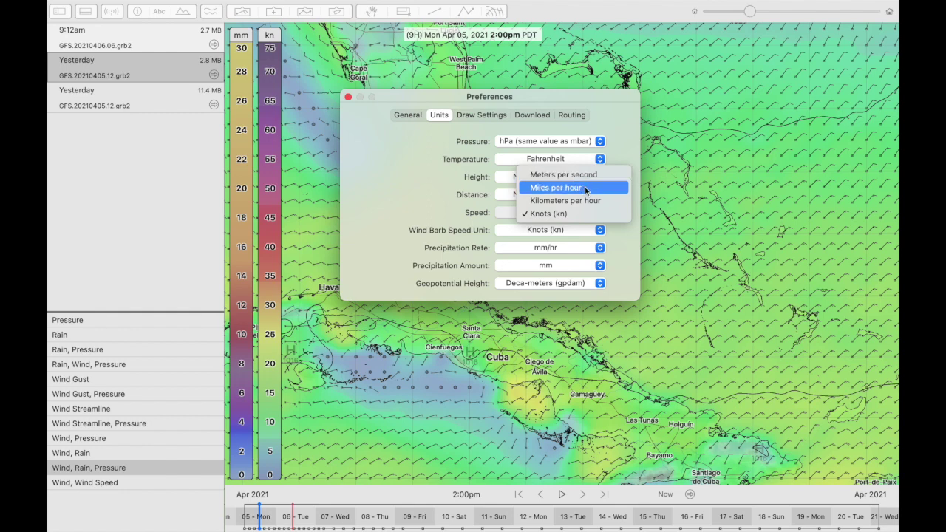
{"action": "left_click", "coordinate": [631, 244]}
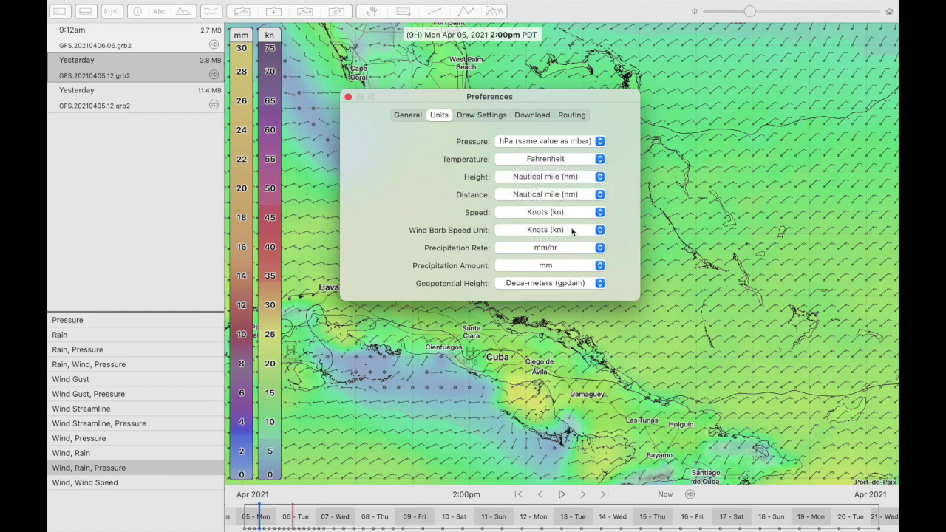
{"action": "left_click", "coordinate": [573, 198]}
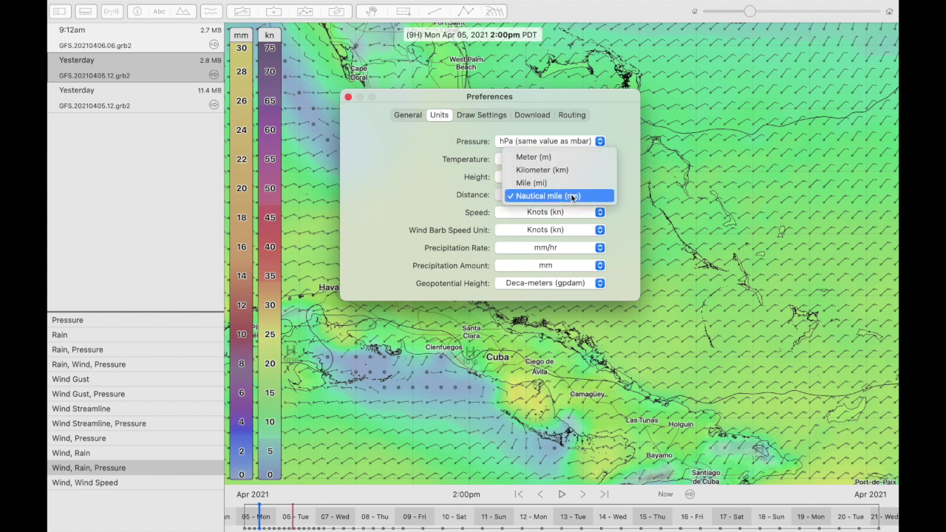
{"action": "left_click", "coordinate": [630, 206]}
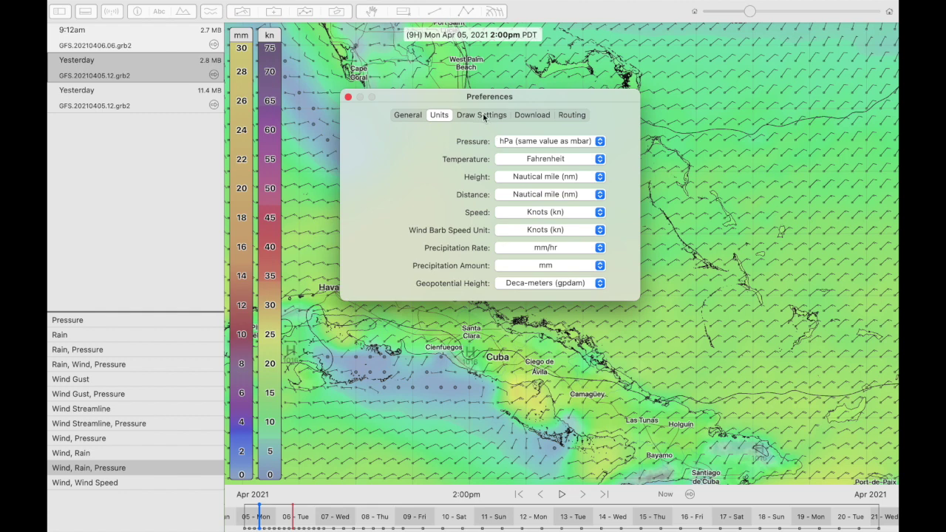
{"action": "left_click", "coordinate": [530, 117]}
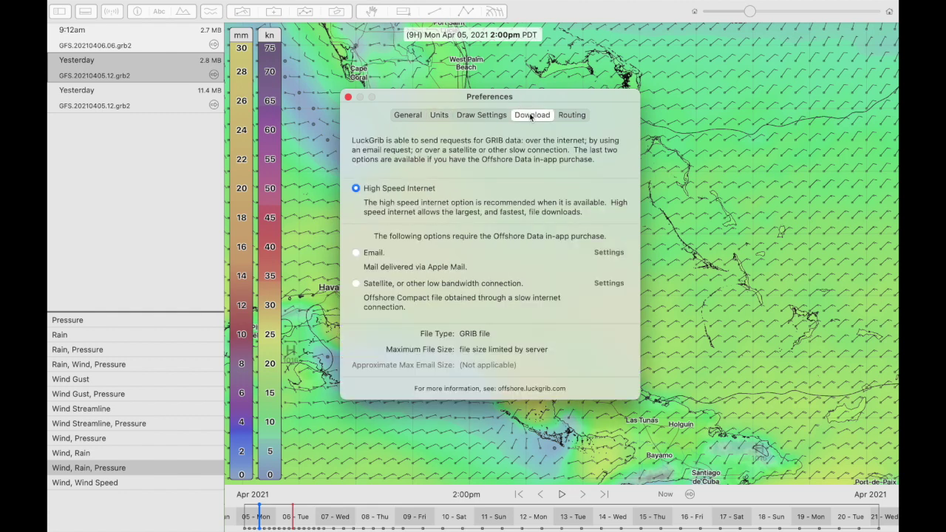
View the Routing preferences, then close the Preferences window.
{"action": "left_click", "coordinate": [571, 115]}
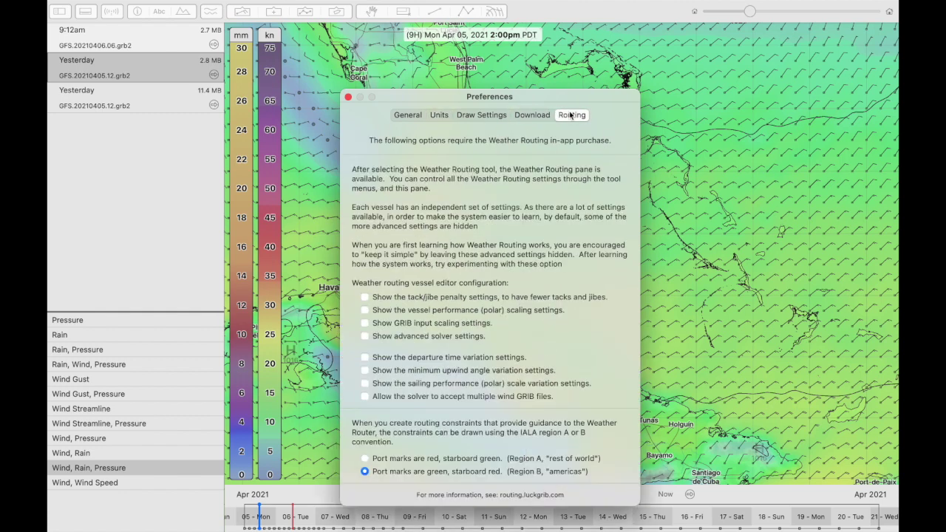
{"action": "left_click", "coordinate": [348, 97]}
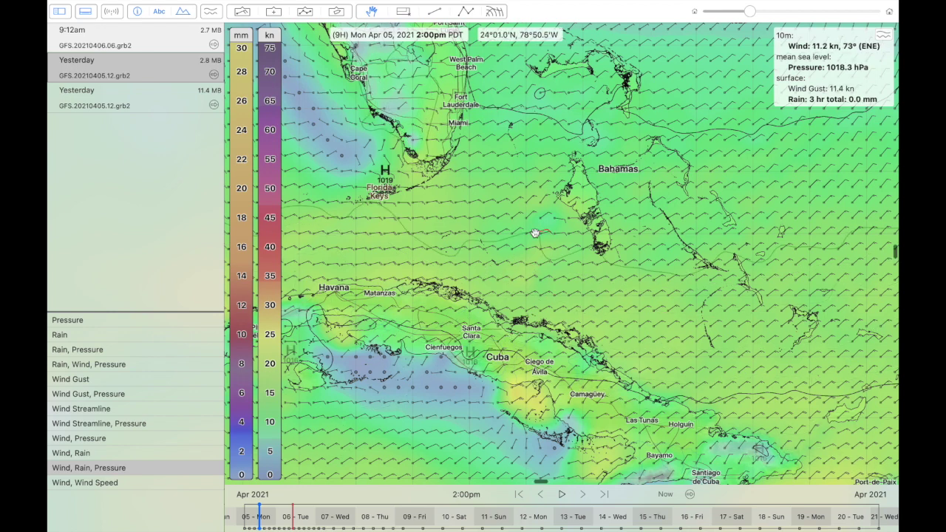
Zoom the map and compare the GFS.20210405.12 forecast with the newest GFS.20210406.06 one.
{"action": "scroll", "coordinate": [535, 234], "scroll_direction": "down", "scroll_amount": 5}
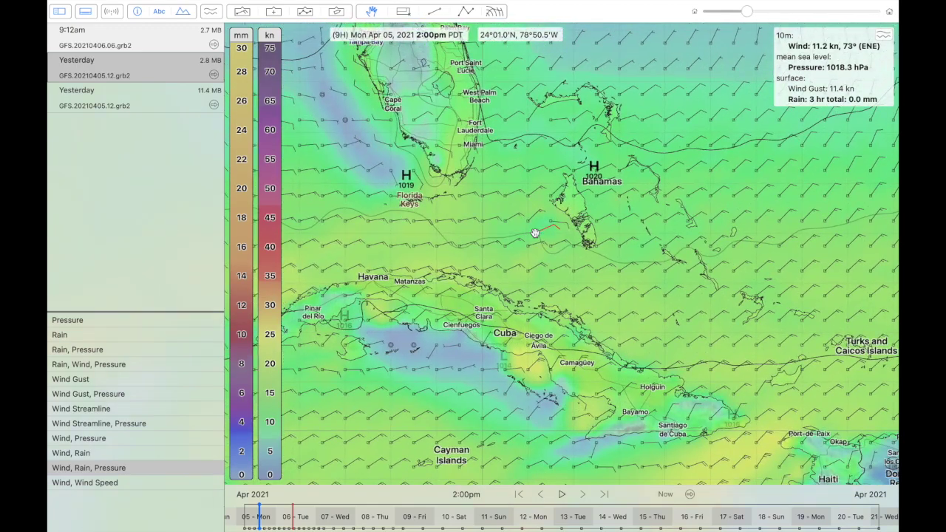
{"action": "scroll", "coordinate": [521, 214], "scroll_direction": "up", "scroll_amount": 4}
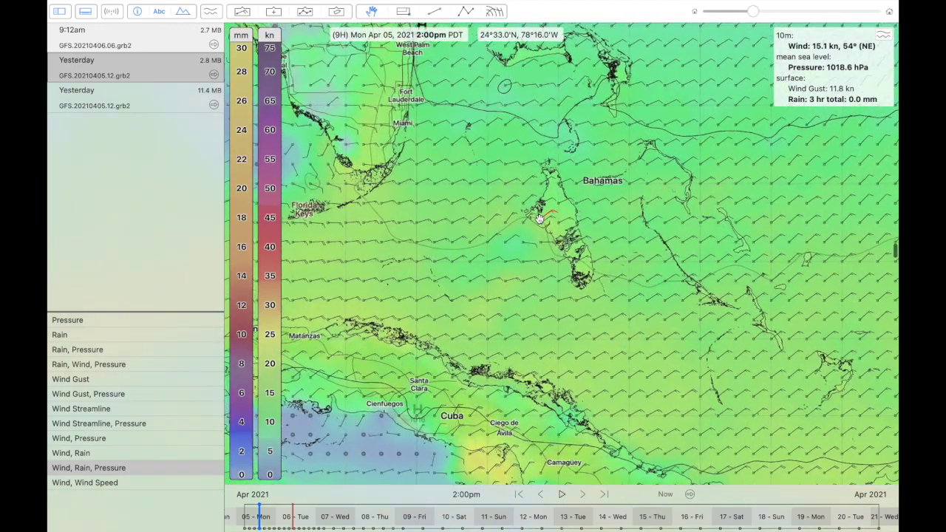
{"action": "left_click", "coordinate": [134, 74]}
{"action": "left_click", "coordinate": [133, 41]}
{"action": "left_click", "coordinate": [134, 65]}
{"action": "left_click", "coordinate": [133, 43]}
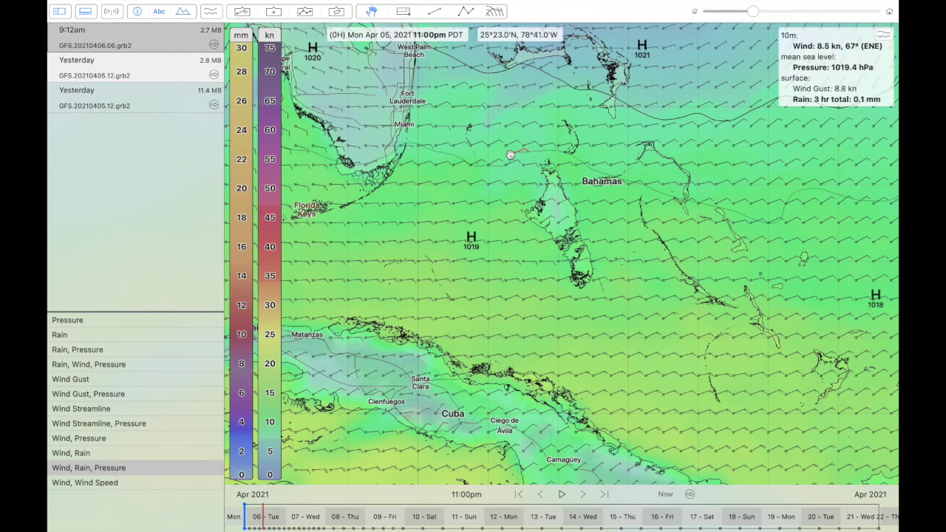
Zoom and pan the map toward Florida and the Bahamas.
{"action": "scroll", "coordinate": [510, 155], "scroll_direction": "down", "scroll_amount": 3}
{"action": "scroll", "coordinate": [510, 155], "scroll_direction": "down", "scroll_amount": 3}
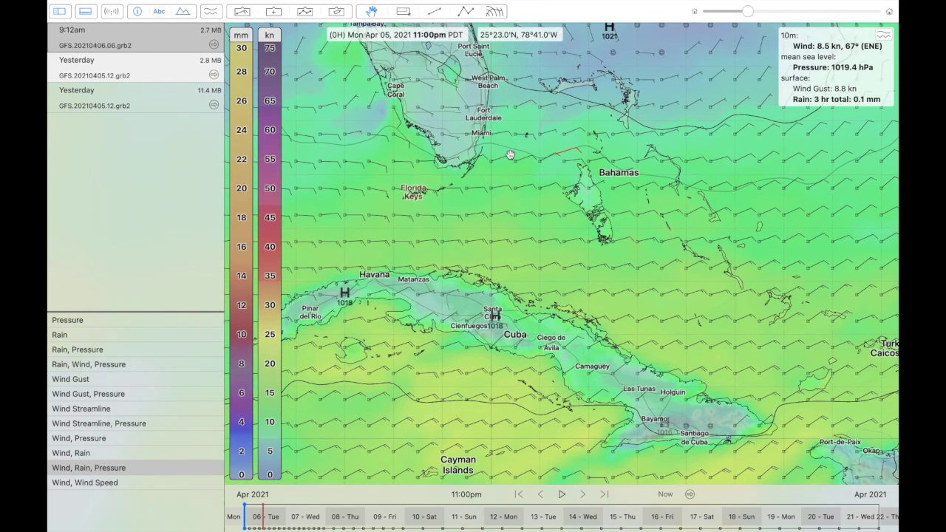
{"action": "scroll", "coordinate": [510, 155], "scroll_direction": "down", "scroll_amount": 2}
{"action": "scroll", "coordinate": [510, 154], "scroll_direction": "up", "scroll_amount": 3}
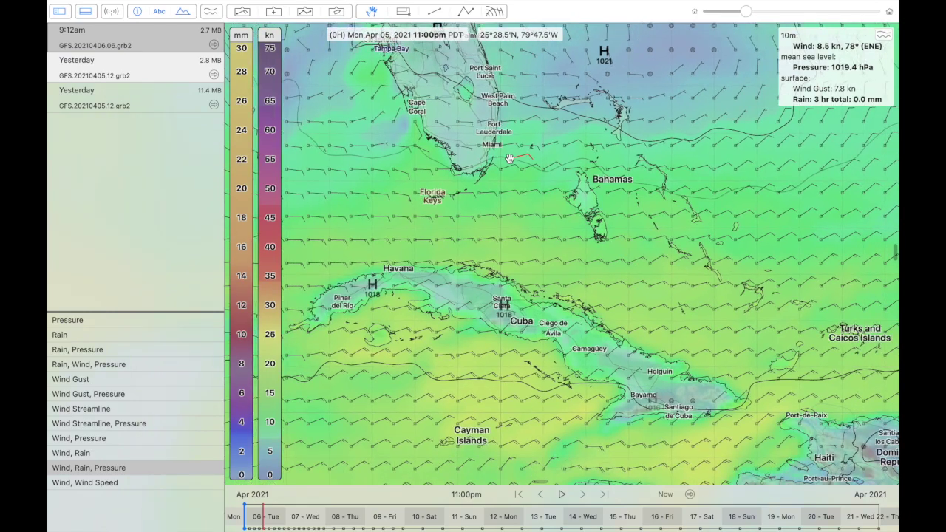
{"action": "scroll", "coordinate": [510, 158], "scroll_direction": "up", "scroll_amount": 5}
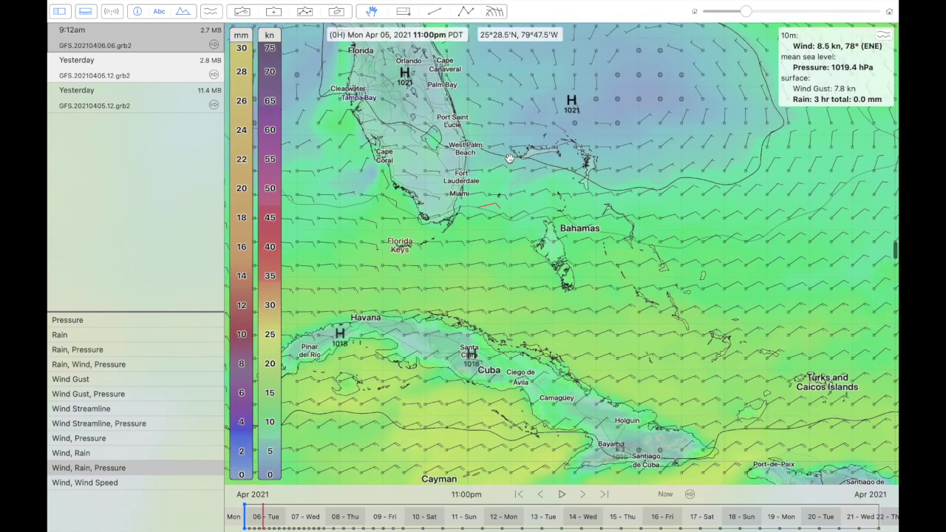
{"action": "scroll", "coordinate": [510, 159], "scroll_direction": "left", "scroll_amount": 3}
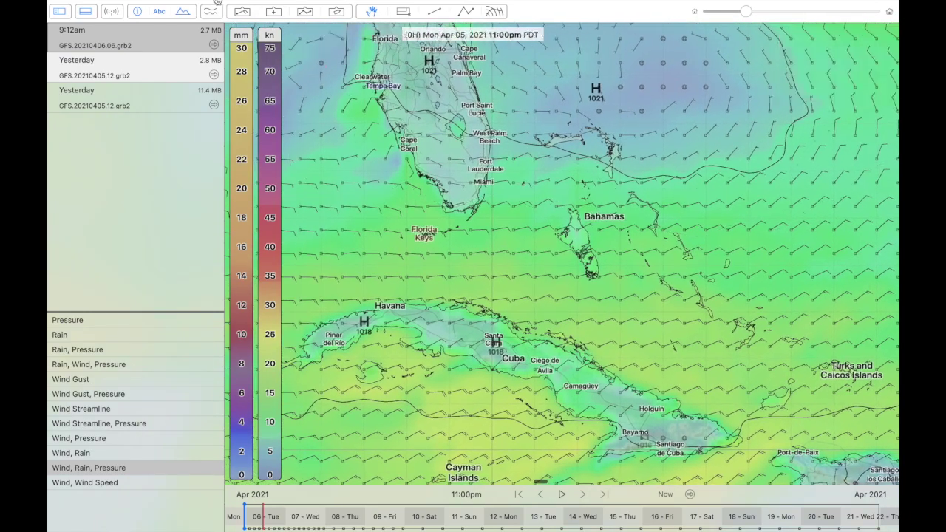
Toggle between the two top GRIB files repeatedly, ending on the newest forecast at 0H, centred on Florida.
{"action": "left_click", "coordinate": [137, 66]}
{"action": "left_click", "coordinate": [137, 38]}
{"action": "left_click", "coordinate": [137, 69]}
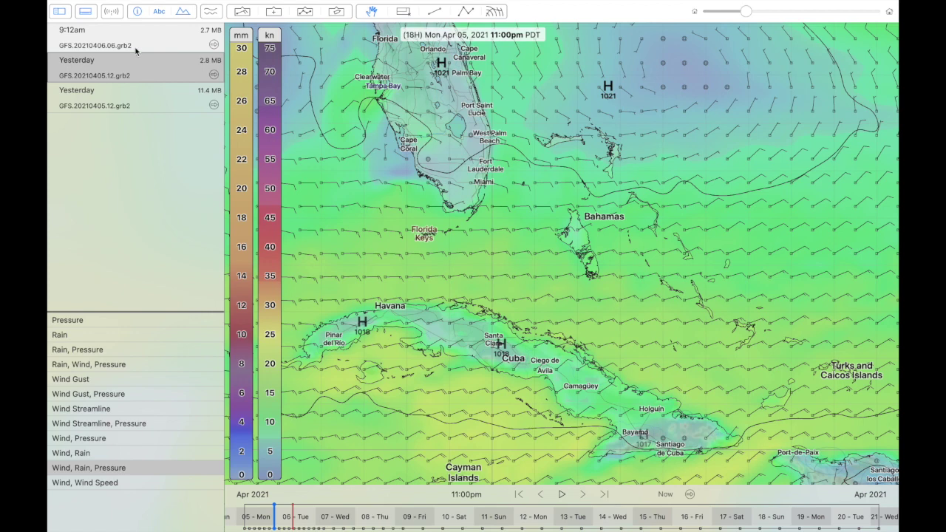
{"action": "left_click", "coordinate": [136, 49]}
{"action": "left_click", "coordinate": [134, 64]}
{"action": "left_click", "coordinate": [135, 42]}
{"action": "left_click", "coordinate": [133, 60]}
{"action": "left_click", "coordinate": [134, 43]}
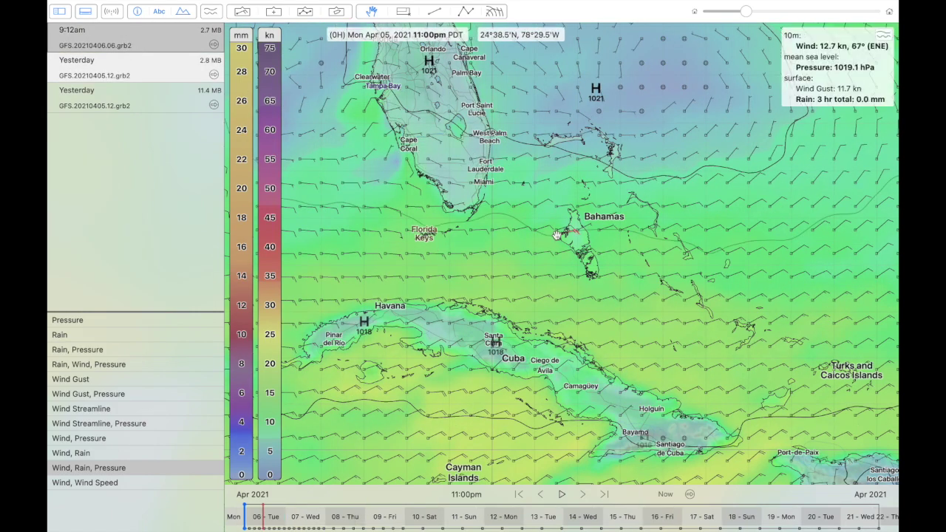
{"action": "scroll", "coordinate": [556, 235], "scroll_direction": "right", "scroll_amount": 5}
{"action": "scroll", "coordinate": [555, 235], "scroll_direction": "up", "scroll_amount": 3}
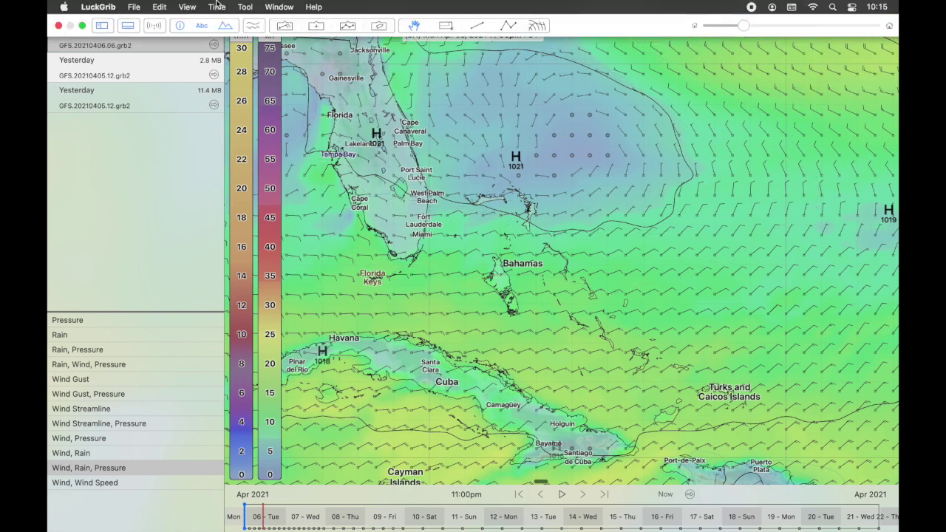
{"action": "left_click", "coordinate": [190, 7]}
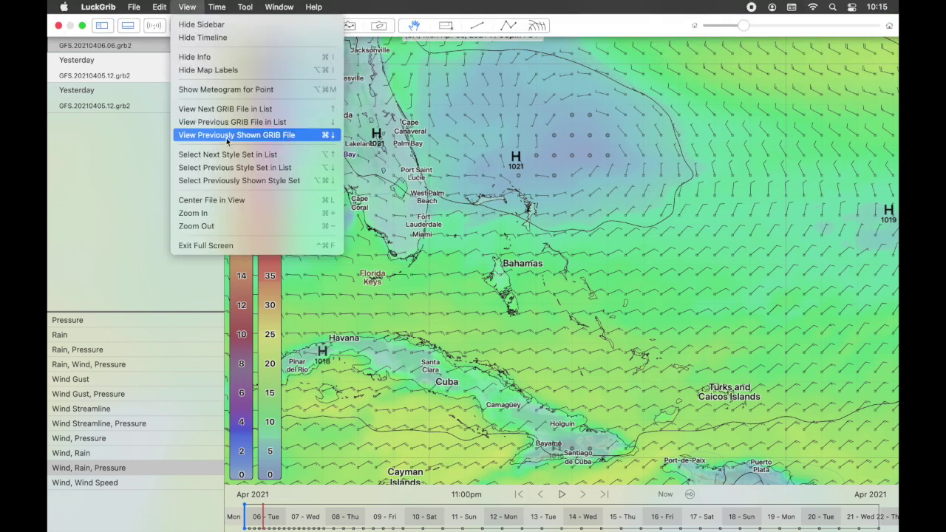
{"action": "left_click", "coordinate": [331, 138]}
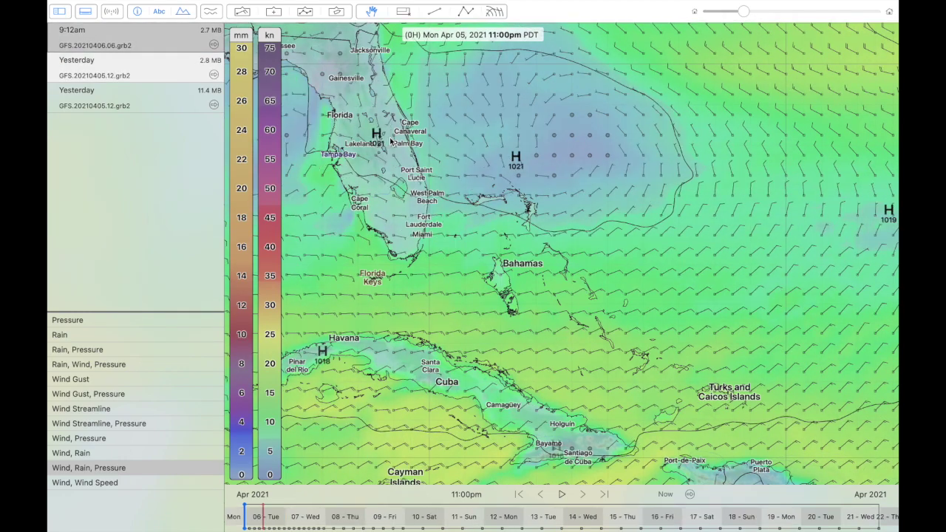
{"action": "key", "text": "super"}
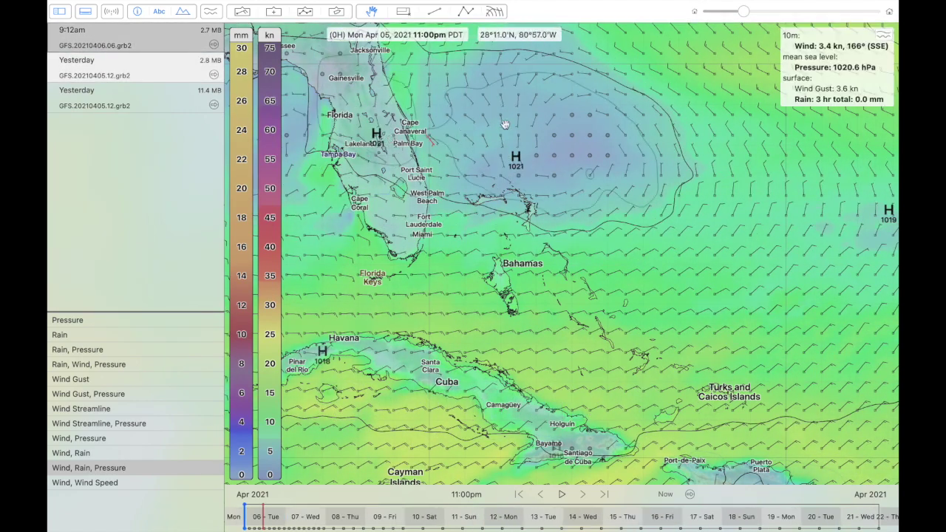
Zoom out and advance the forecast time from Tue Apr 06 to Sat Apr 10 8:05am.
{"action": "scroll", "coordinate": [574, 326], "scroll_direction": "down", "scroll_amount": 1}
{"action": "scroll", "coordinate": [573, 326], "scroll_direction": "down", "scroll_amount": 3}
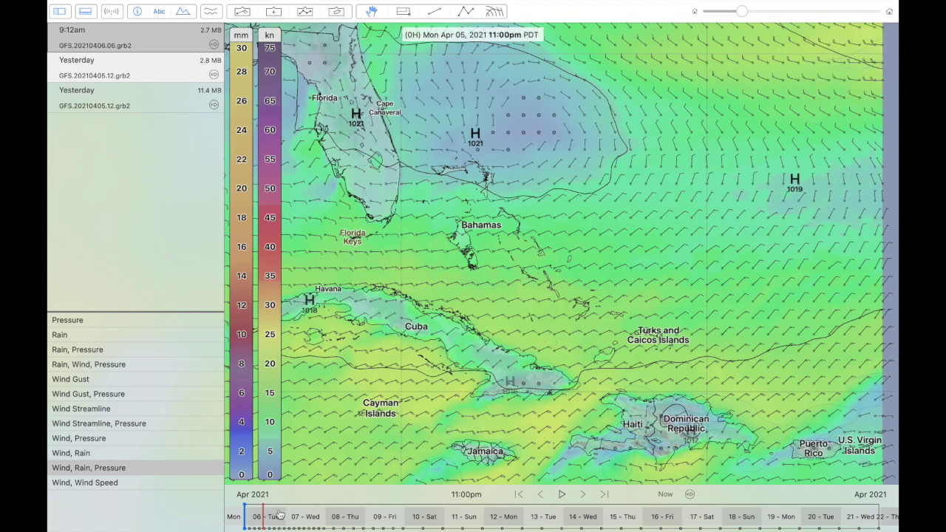
{"action": "left_click", "coordinate": [278, 516]}
{"action": "left_click_drag", "start_coordinate": [278, 516], "coordinate": [383, 522]}
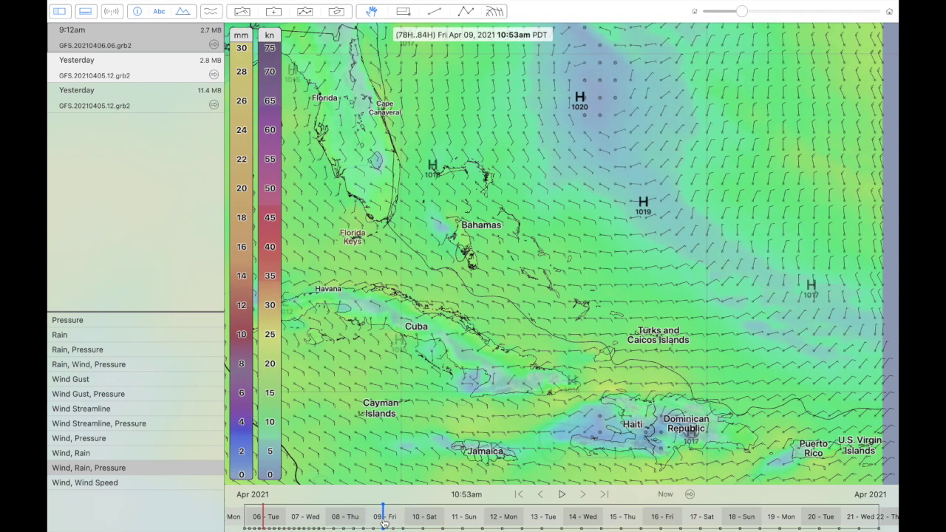
{"action": "left_click_drag", "start_coordinate": [384, 522], "coordinate": [419, 523]}
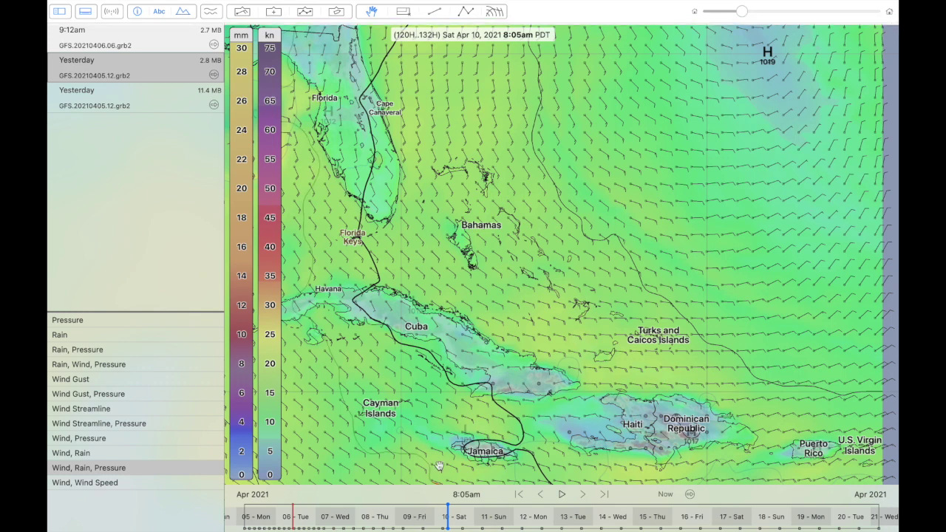
{"action": "mouse_move", "coordinate": [562, 237]}
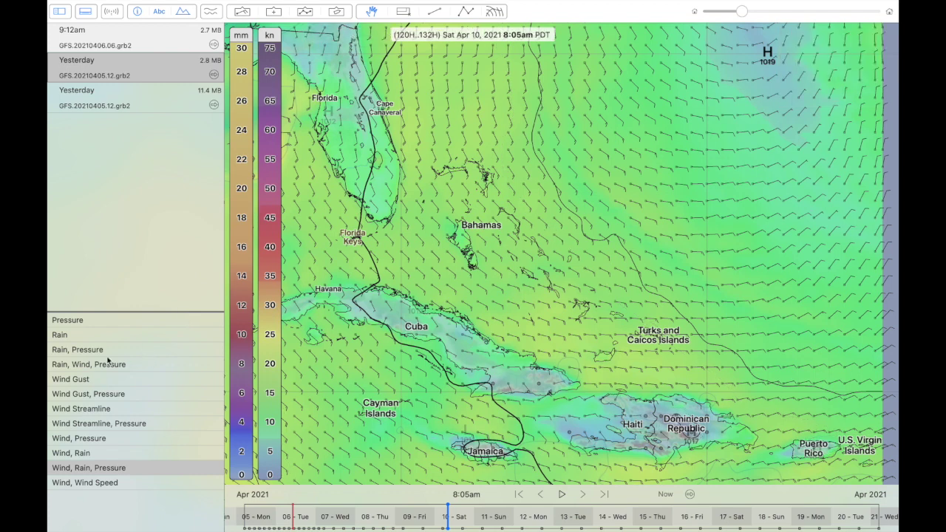
Compare the Rain, Pressure and Wind, Rain, Pressure style sets, finishing on Wind, Rain, Pressure.
{"action": "left_click", "coordinate": [65, 352]}
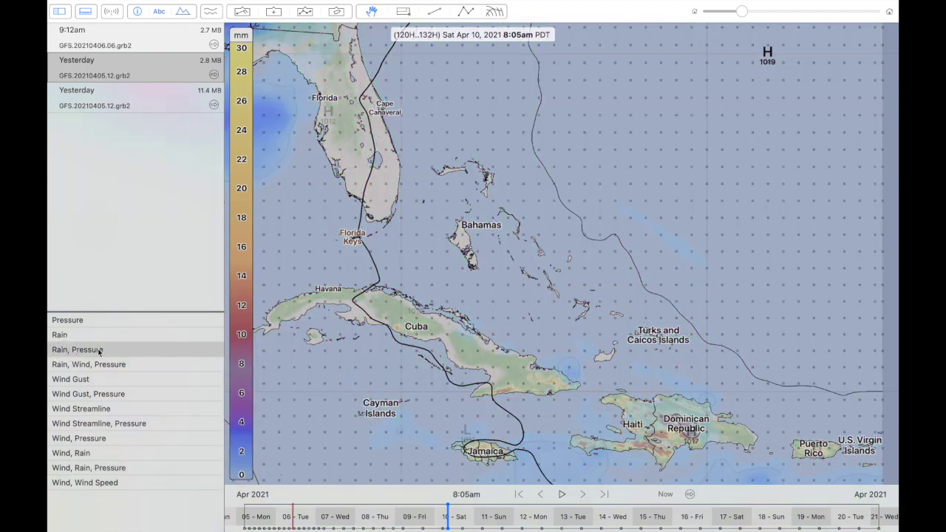
{"action": "scroll", "coordinate": [319, 304], "scroll_direction": "left", "scroll_amount": 5}
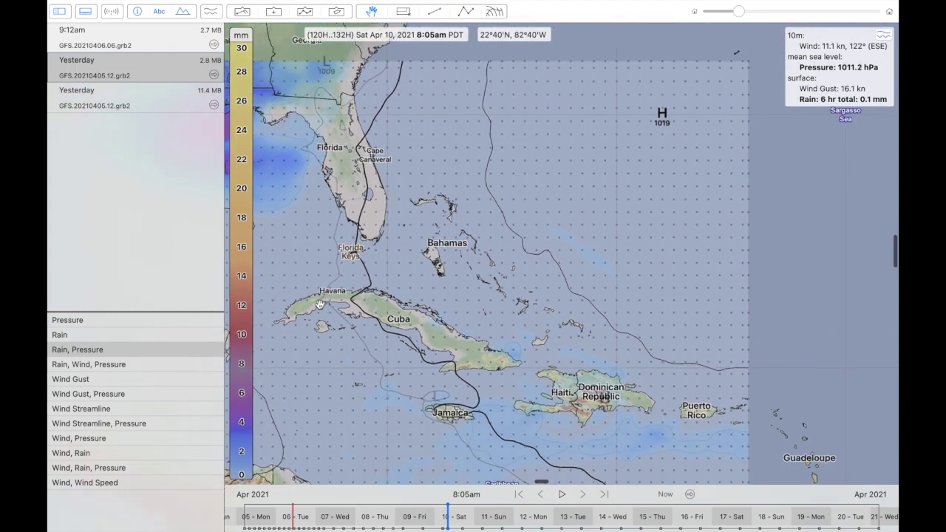
{"action": "scroll", "coordinate": [319, 304], "scroll_direction": "left", "scroll_amount": 2}
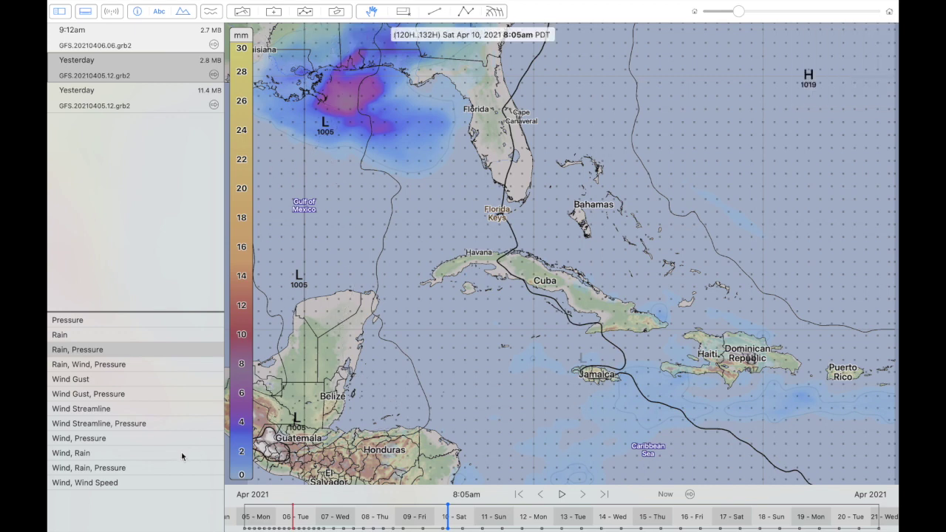
{"action": "left_click", "coordinate": [144, 468]}
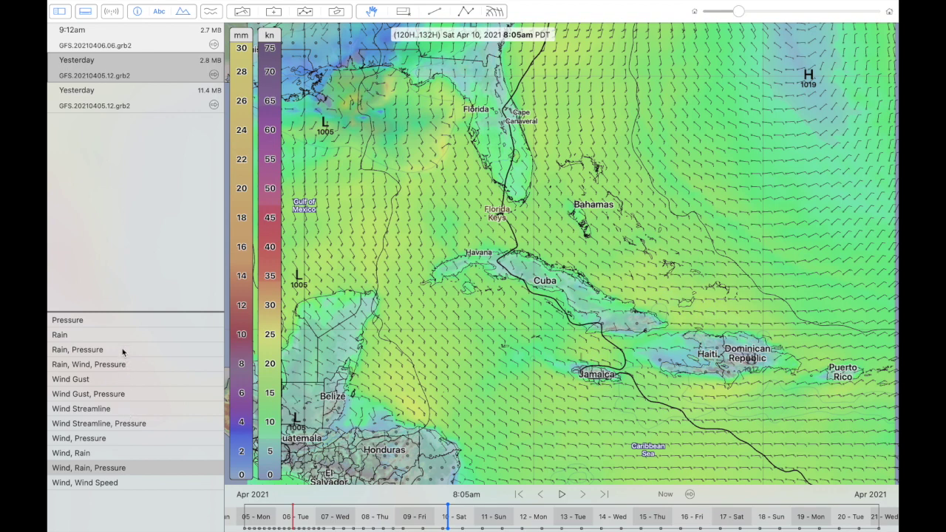
{"action": "left_click_drag", "start_coordinate": [342, 79], "coordinate": [360, 113]}
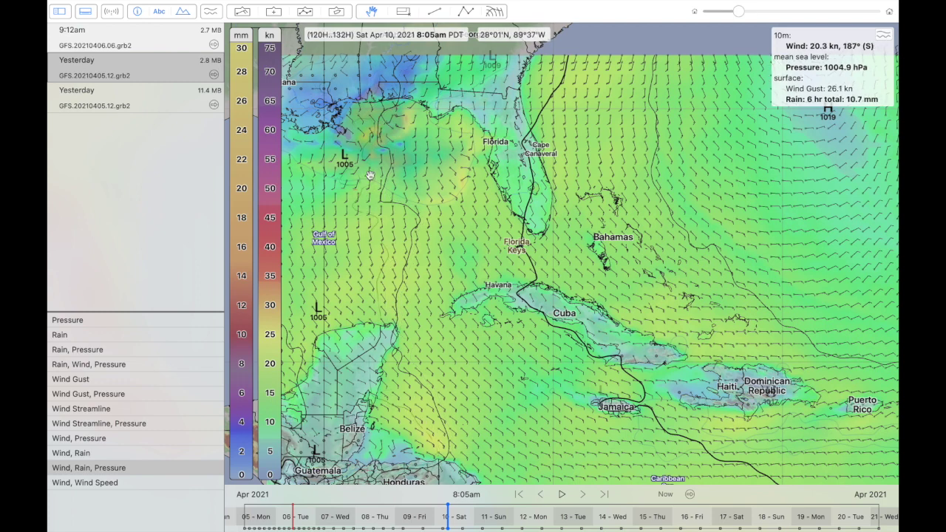
{"action": "left_click", "coordinate": [136, 354]}
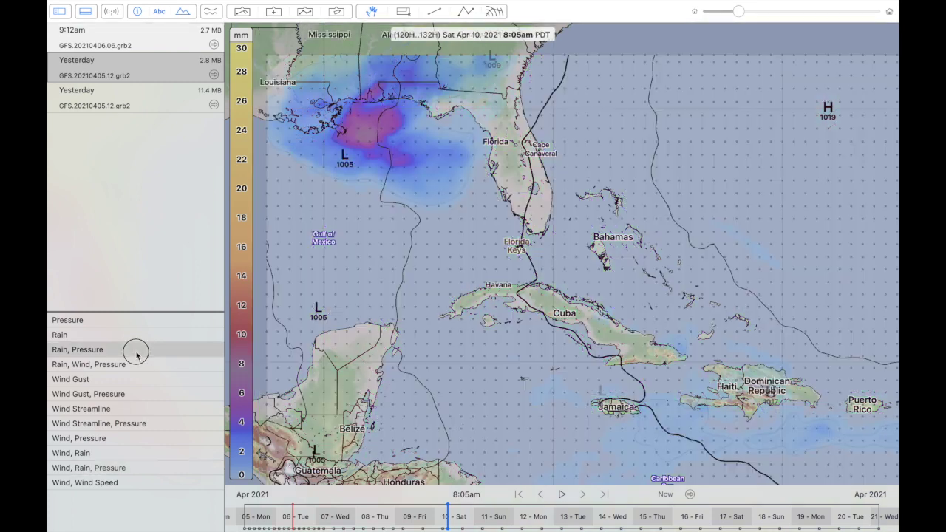
{"action": "left_click", "coordinate": [127, 467]}
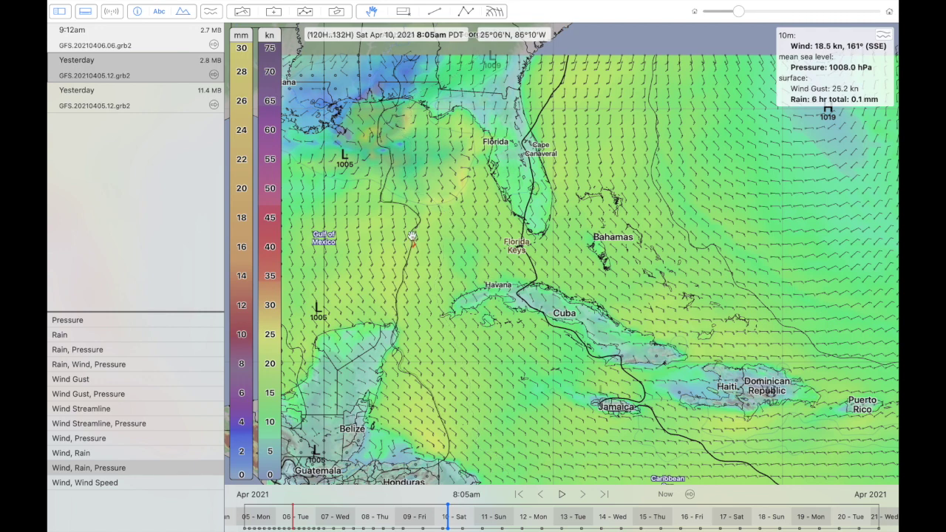
{"action": "mouse_move", "coordinate": [275, 4]}
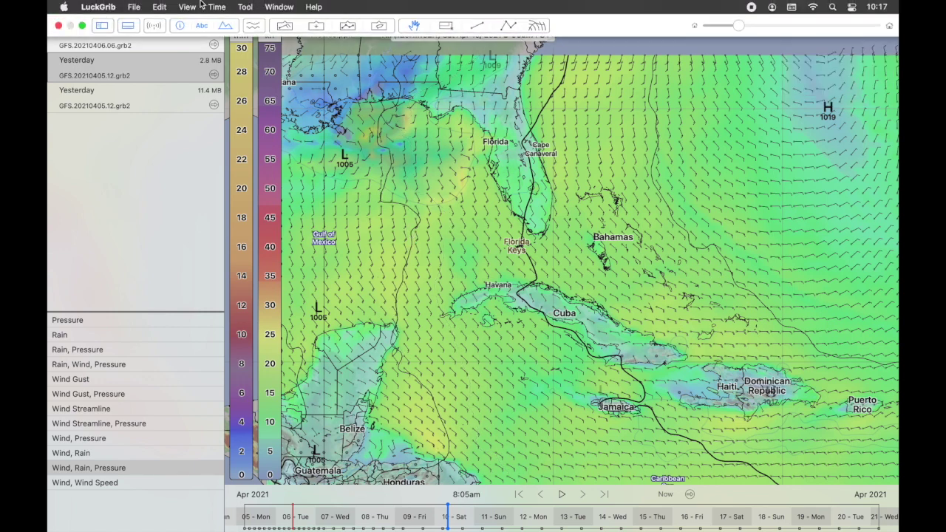
Flip between the last two style sets, then settle on the Pressure-only style set.
{"action": "left_click", "coordinate": [187, 7]}
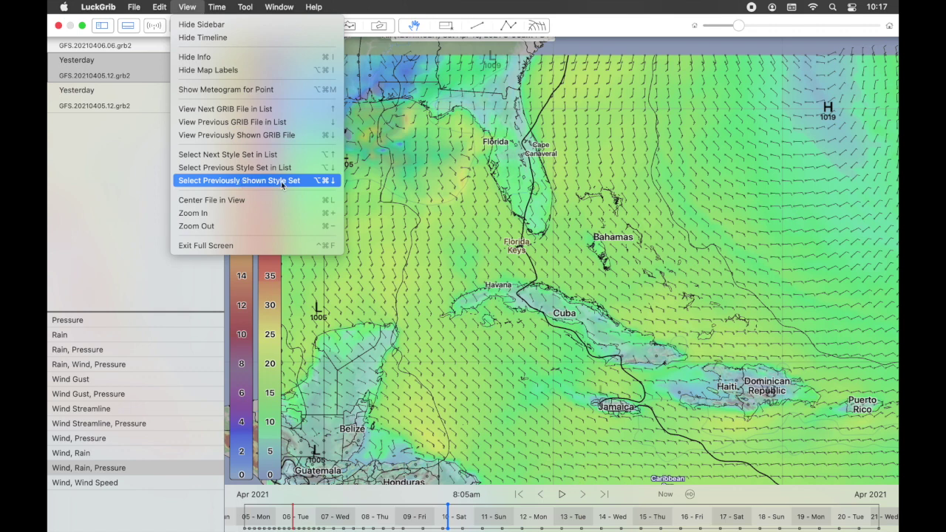
{"action": "left_click", "coordinate": [330, 184]}
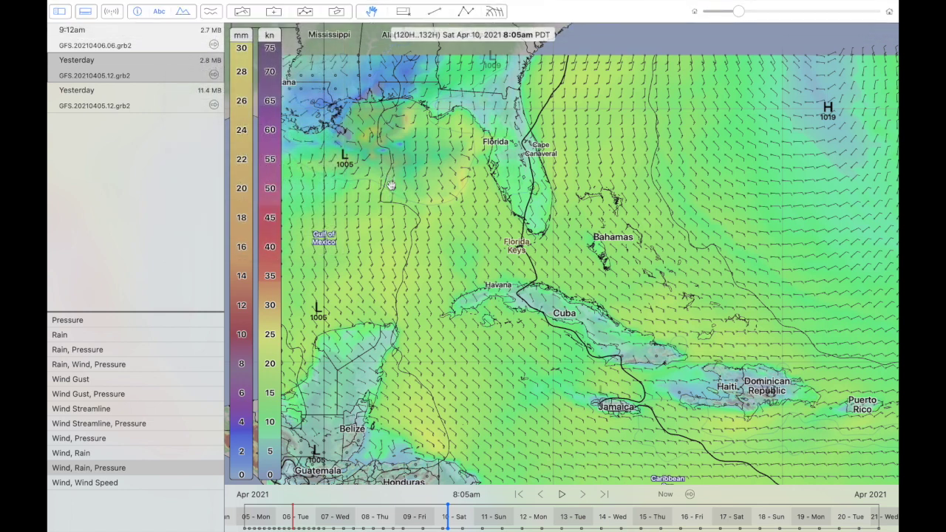
{"action": "key", "text": "super+grave"}
{"action": "key", "text": "super+grave"}
{"action": "key", "text": "super+grave"}
{"action": "key", "text": "super+grave"}
{"action": "key", "text": "super+grave"}
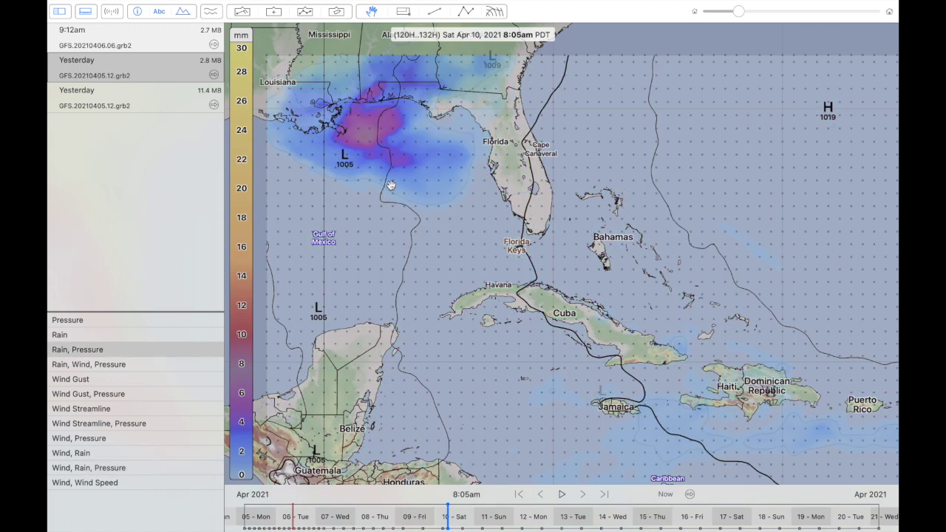
{"action": "key", "text": "super+grave"}
{"action": "key", "text": "super+grave"}
{"action": "key", "text": "super+grave"}
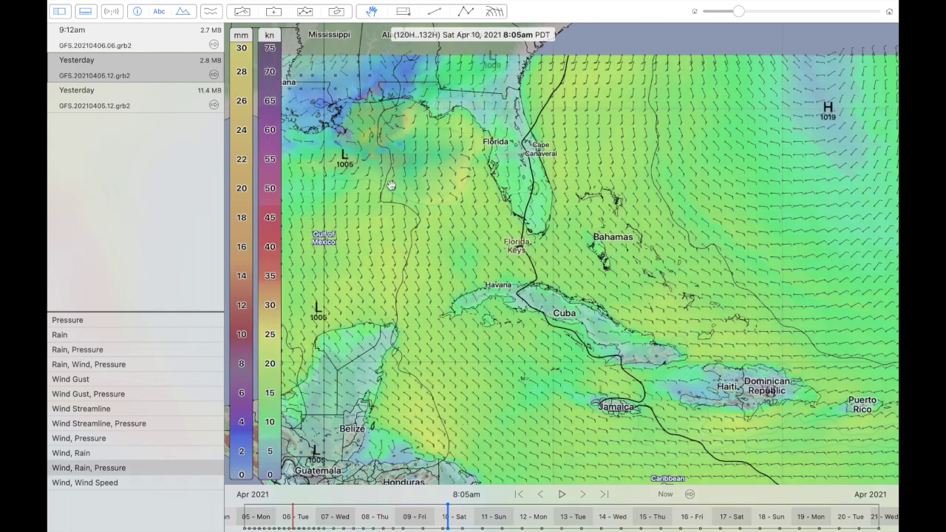
{"action": "key", "text": "super+grave"}
{"action": "key", "text": "super+grave"}
{"action": "key", "text": "super+grave"}
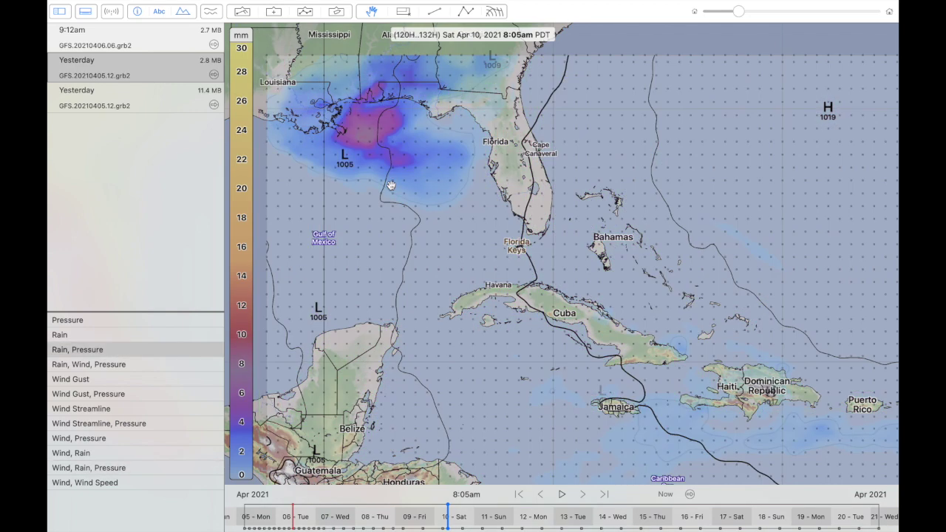
{"action": "left_click", "coordinate": [87, 320]}
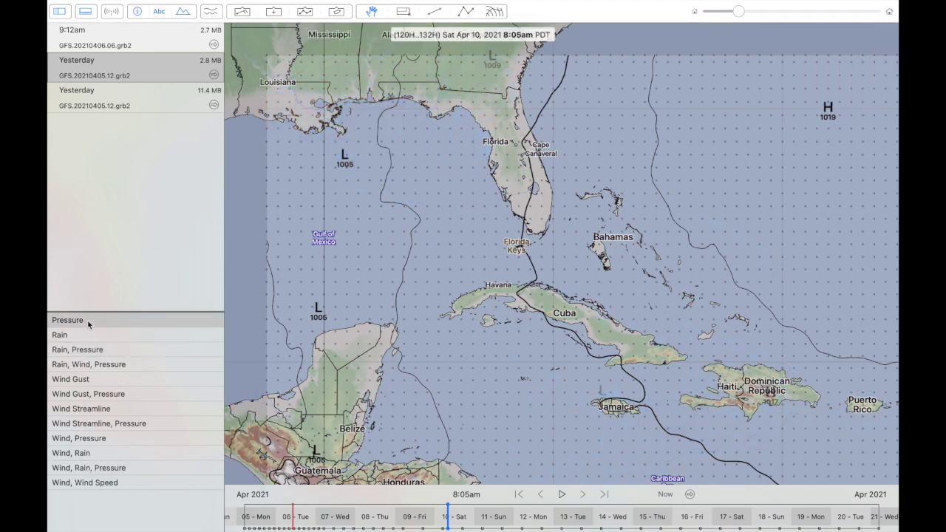
Compare the Wind/Pressure, Rain/Pressure and Wind/Rain/Pressure style sets, then advance the forecast to Mon Apr 12 12:39pm.
{"action": "left_click", "coordinate": [109, 440]}
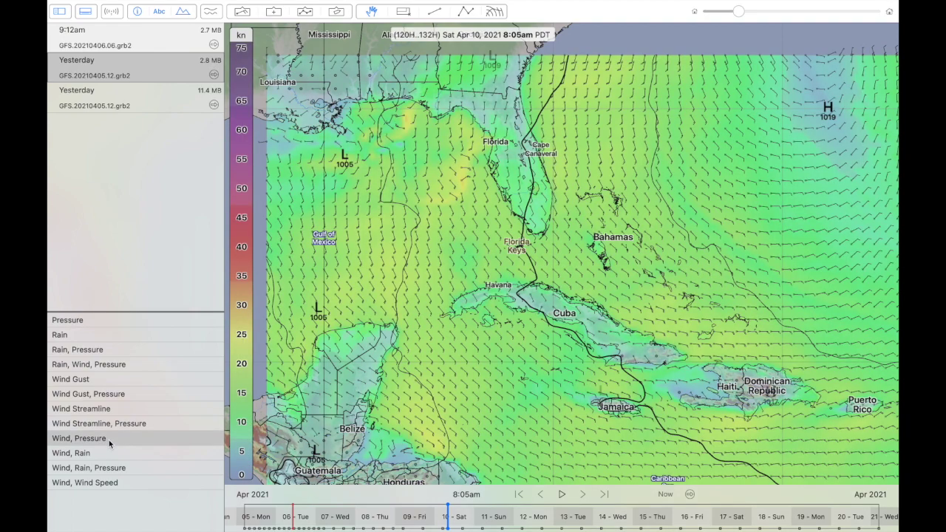
{"action": "key", "text": "super+grave"}
{"action": "key", "text": "super+grave"}
{"action": "left_click", "coordinate": [101, 351]}
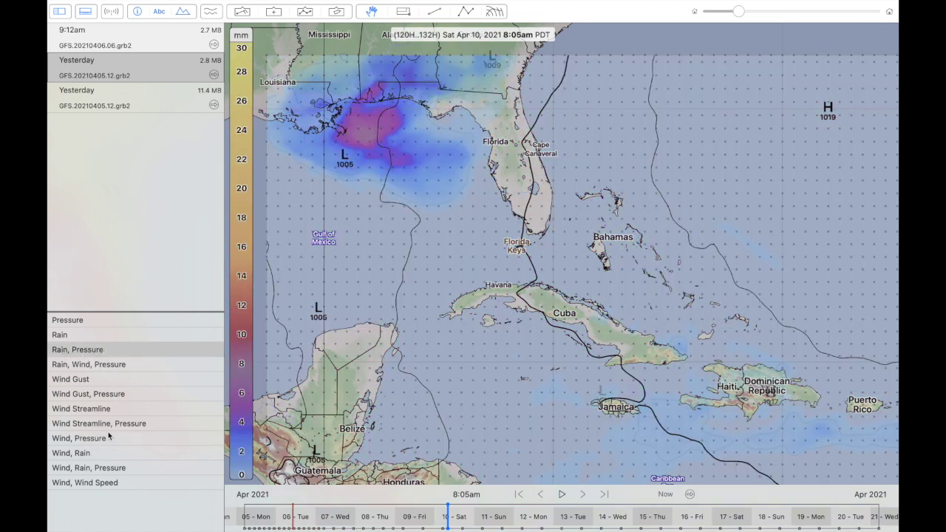
{"action": "left_click", "coordinate": [126, 469]}
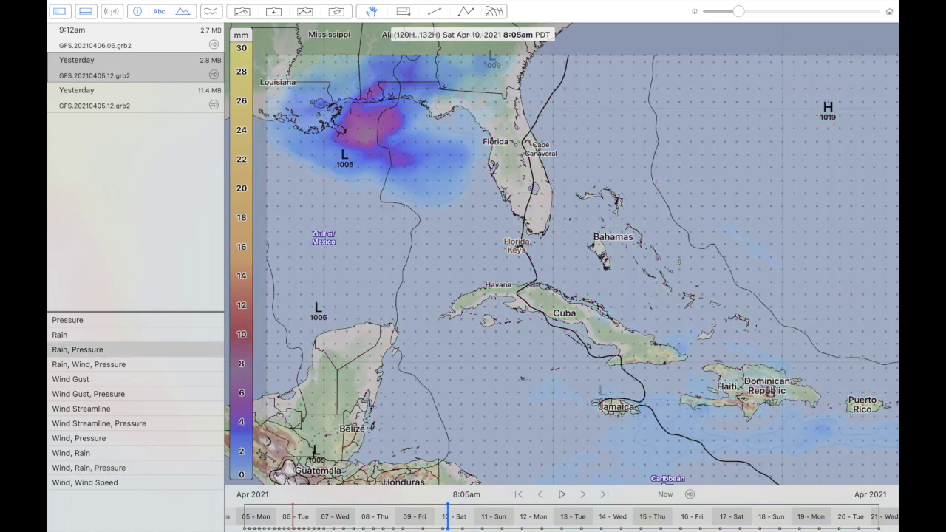
{"action": "mouse_move", "coordinate": [318, 510]}
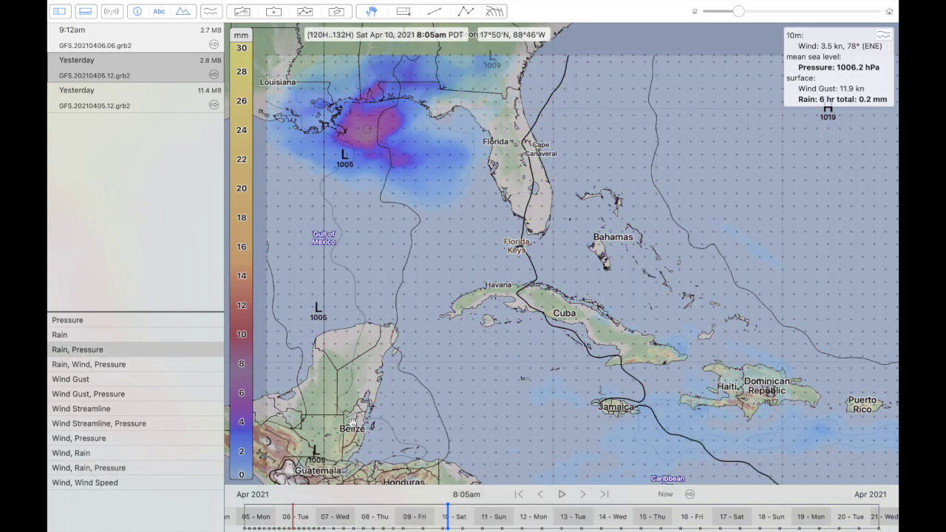
{"action": "left_click_drag", "start_coordinate": [360, 511], "coordinate": [536, 511]}
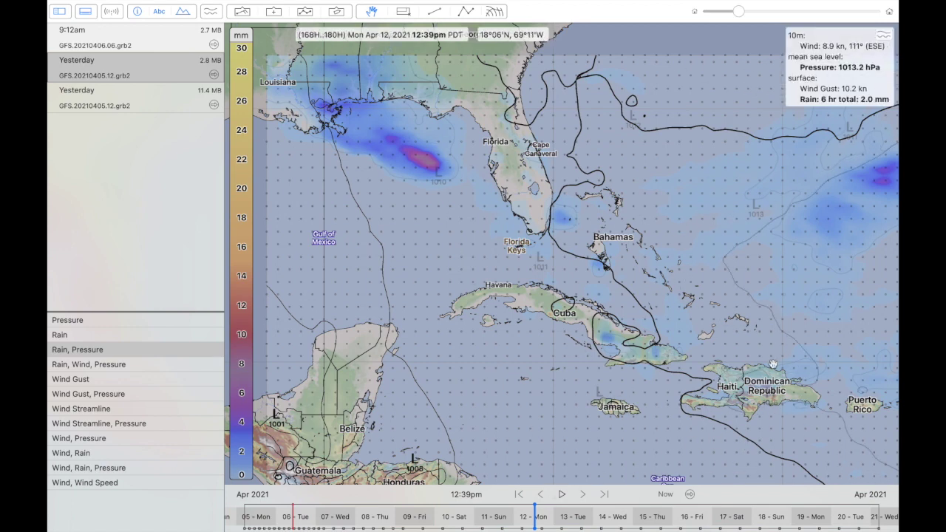
Zoom and pan the map in on Florida.
{"action": "scroll", "coordinate": [772, 359], "scroll_direction": "up", "scroll_amount": 3}
{"action": "scroll", "coordinate": [772, 359], "scroll_direction": "right", "scroll_amount": 4}
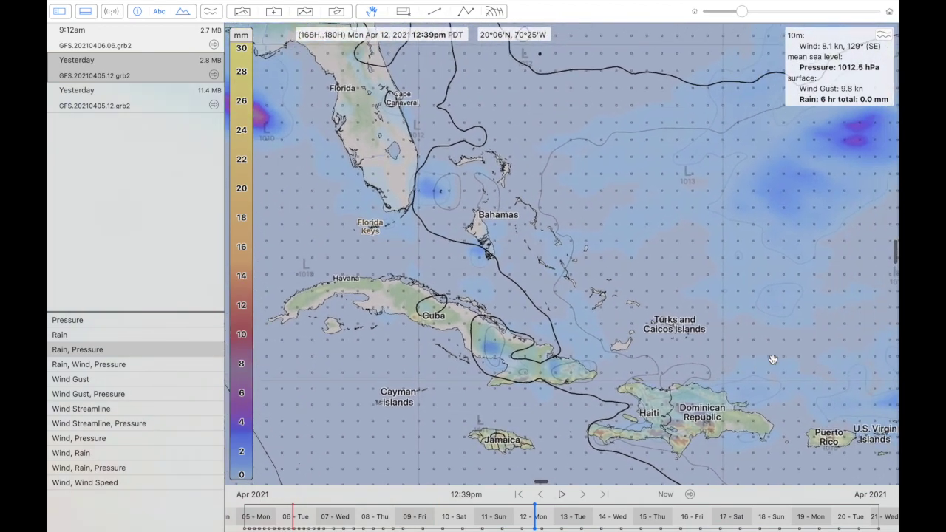
{"action": "scroll", "coordinate": [772, 359], "scroll_direction": "left", "scroll_amount": 8}
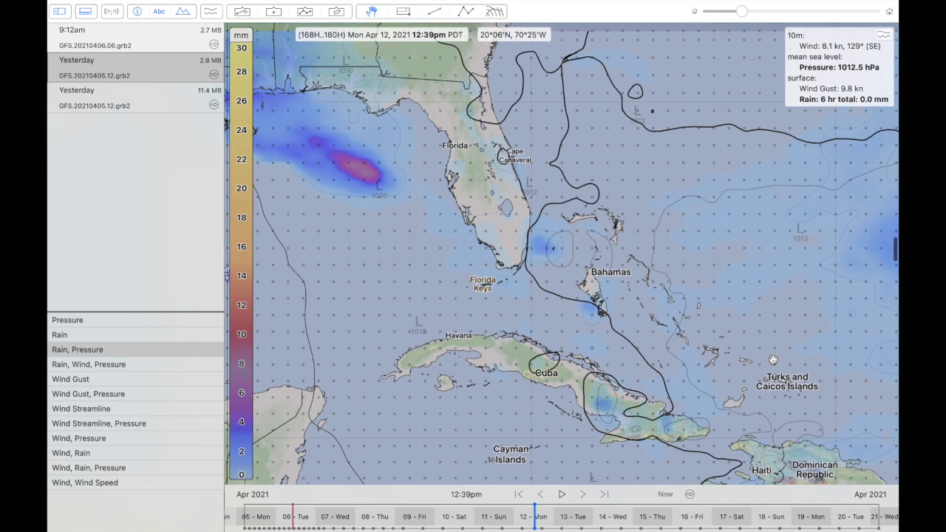
{"action": "scroll", "coordinate": [772, 359], "scroll_direction": "left", "scroll_amount": 1}
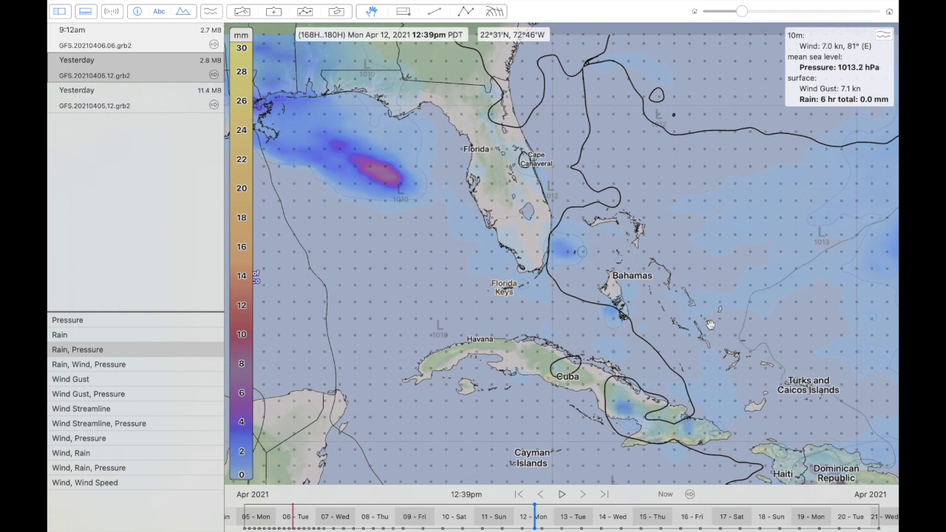
{"action": "scroll", "coordinate": [570, 246], "scroll_direction": "up", "scroll_amount": 3}
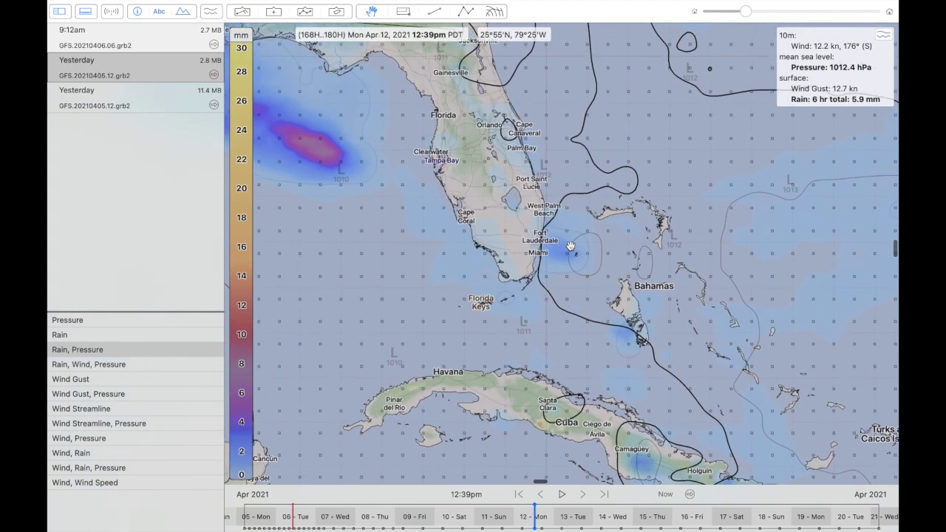
{"action": "scroll", "coordinate": [570, 246], "scroll_direction": "down", "scroll_amount": 2}
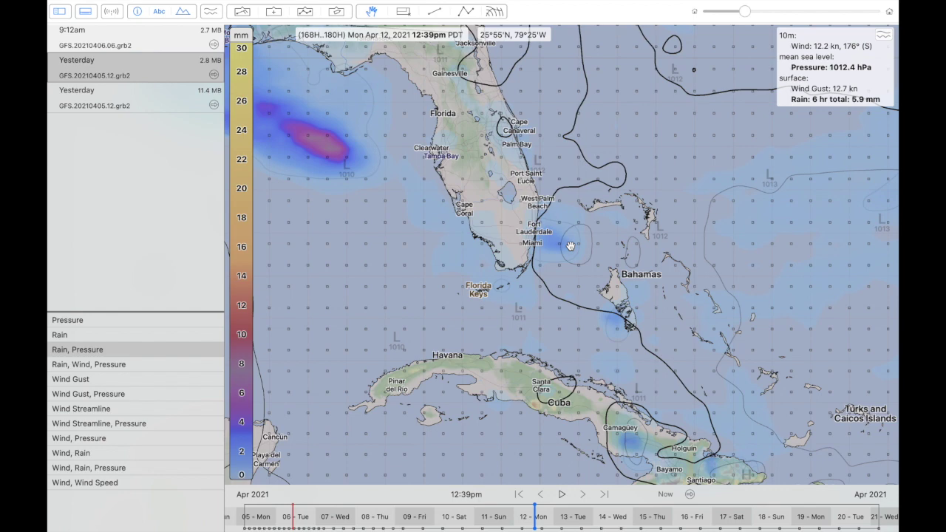
{"action": "scroll", "coordinate": [570, 246], "scroll_direction": "up", "scroll_amount": 3}
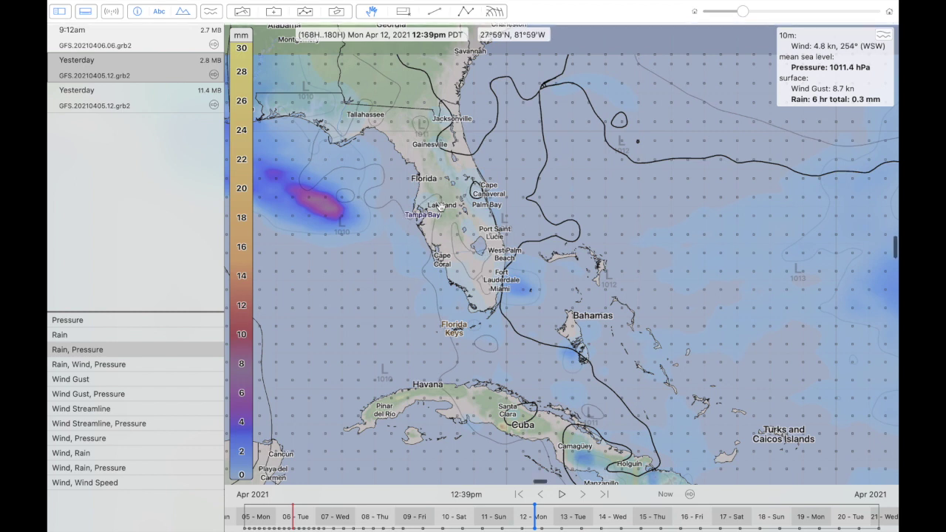
{"action": "scroll", "coordinate": [441, 208], "scroll_direction": "up", "scroll_amount": 1}
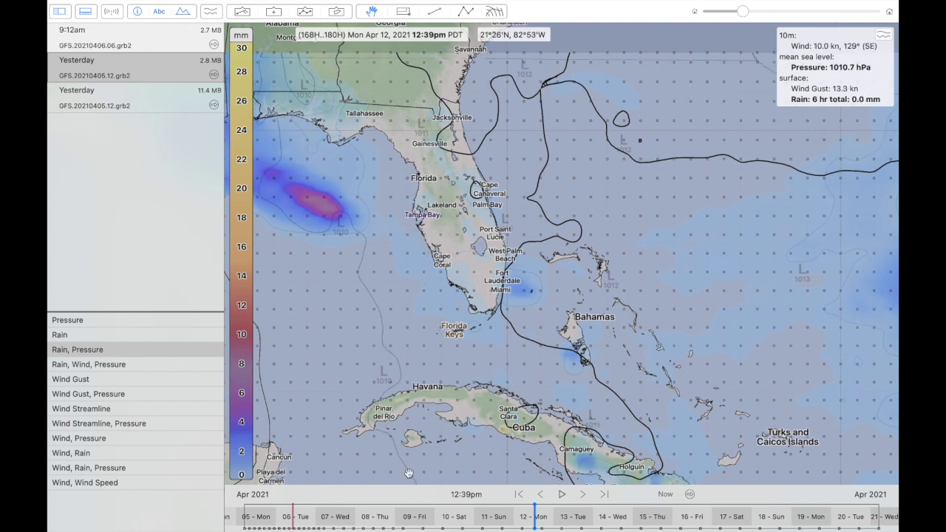
Set the forecast time to Fri Apr 09, 12:49pm.
{"action": "left_click", "coordinate": [419, 517]}
{"action": "left_click_drag", "start_coordinate": [419, 517], "coordinate": [417, 517]}
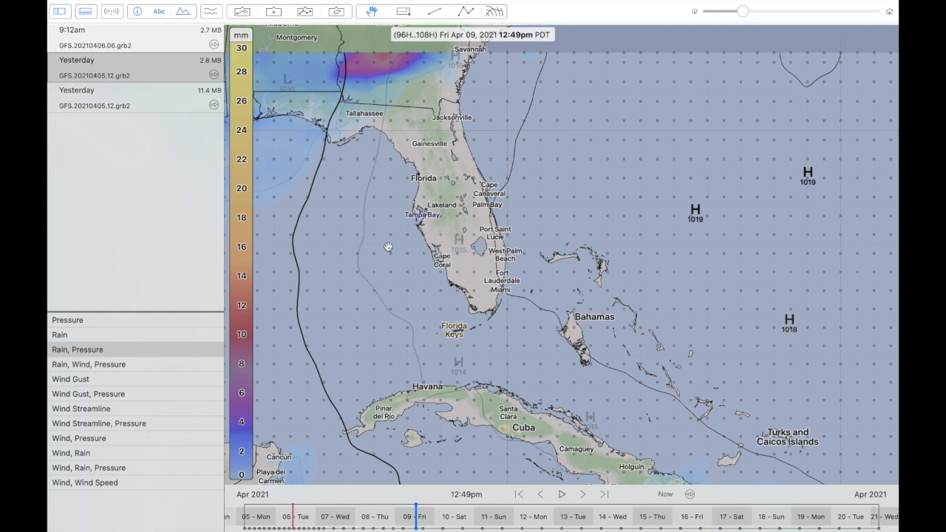
{"action": "mouse_move", "coordinate": [475, 248]}
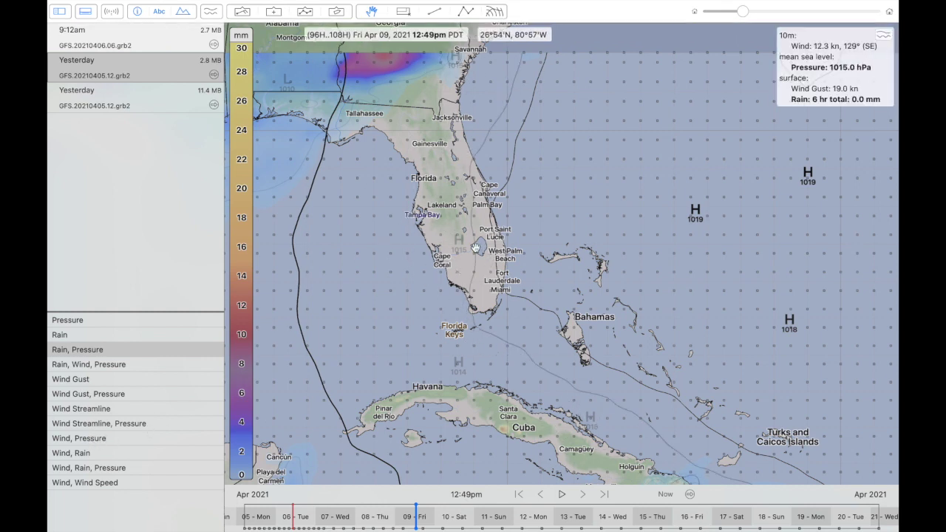